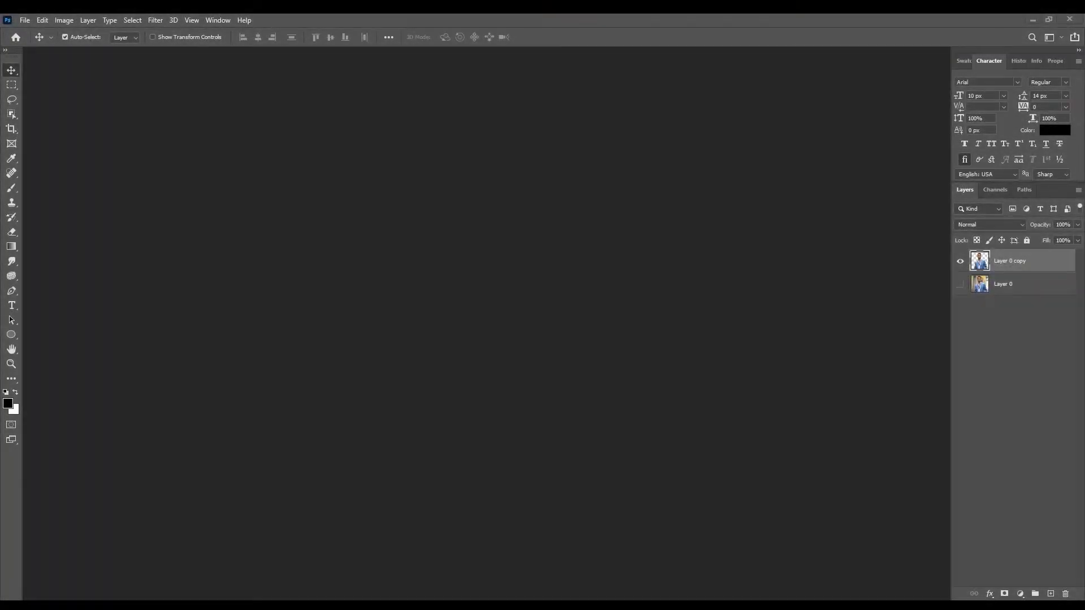
Drag wface.png into Photoshop to open the woman's portrait as a document.
left_click_drag(278, 563, 403, 365)
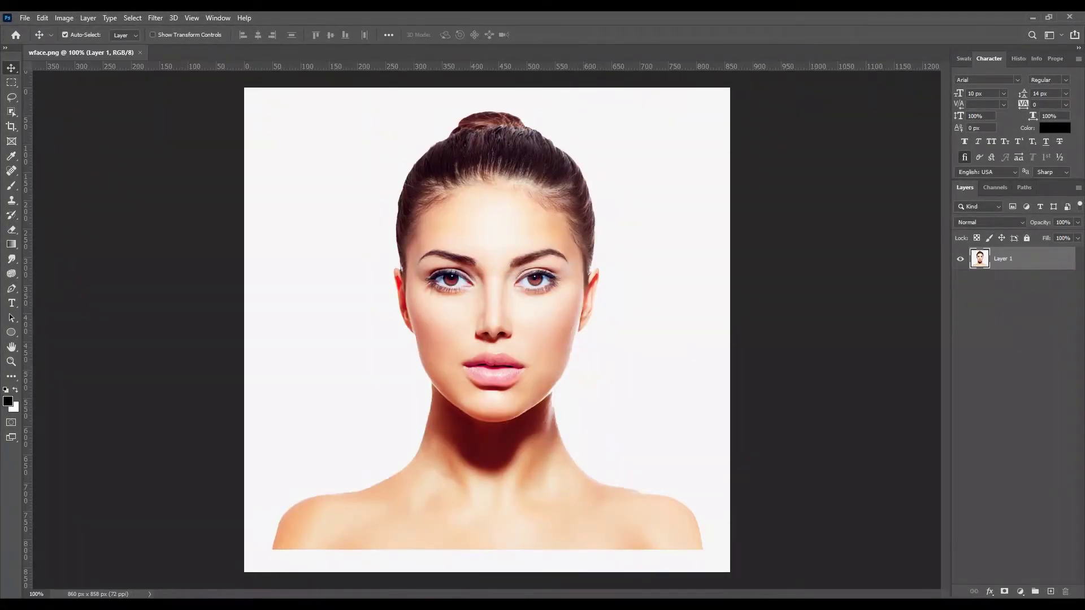
left_click(786, 304)
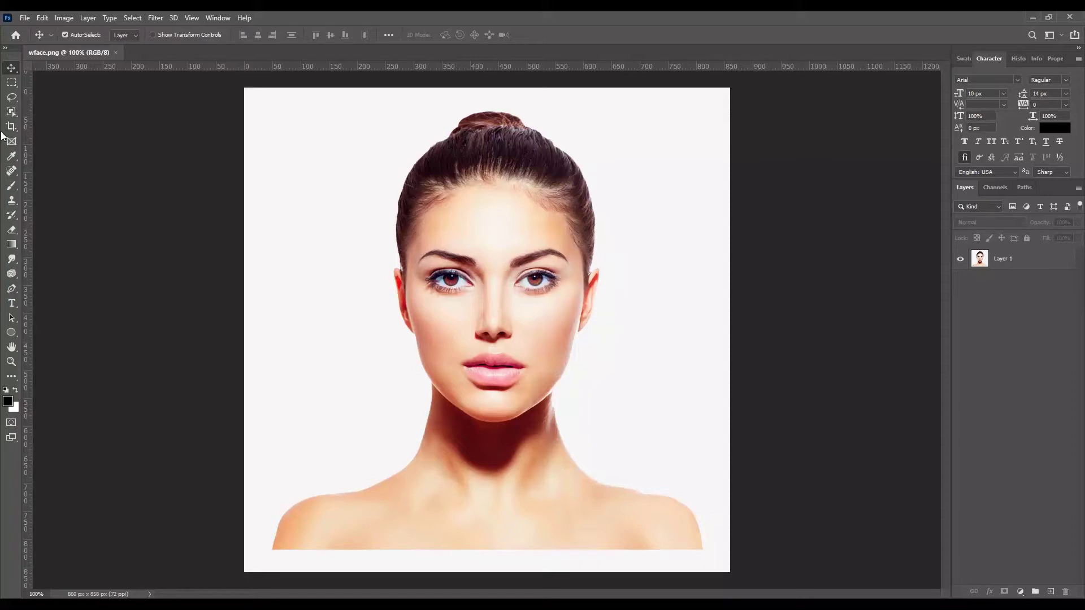
Select the woman with the Object Selection tool by boxing around her.
right_click(11, 112)
left_click(47, 116)
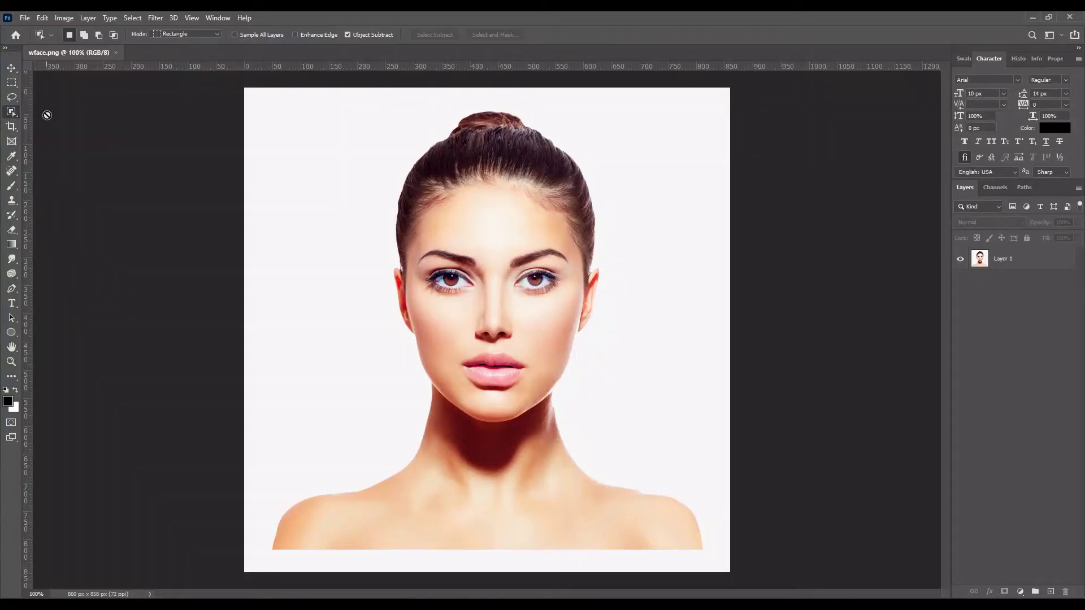
right_click(12, 114)
left_click(47, 113)
left_click(982, 261)
left_click_drag(348, 119, 776, 590)
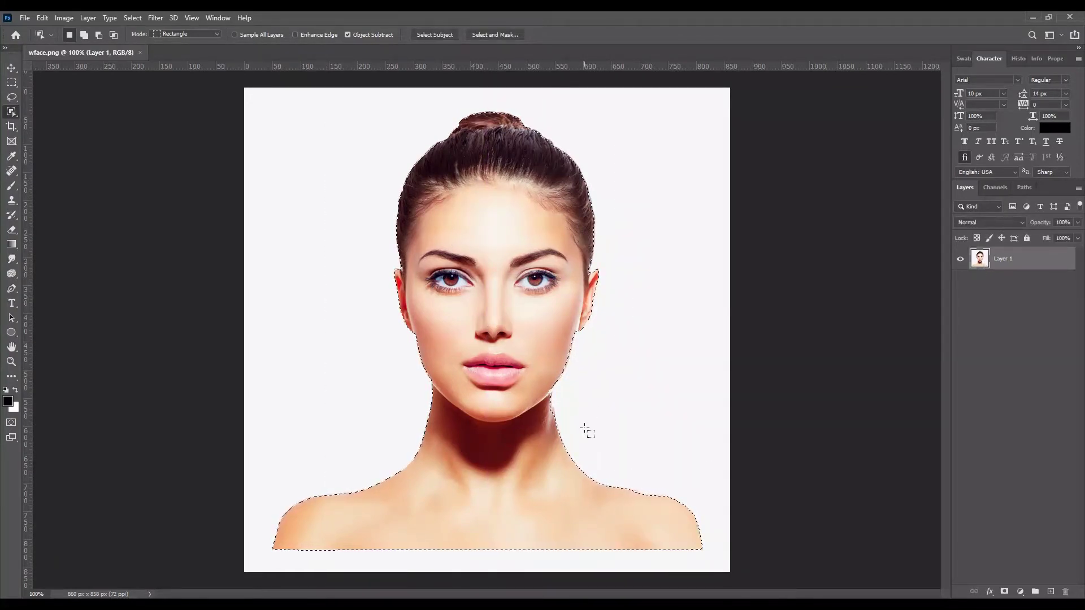
Refine the selection in Select and Mask, output to a new layer, and hide Layer 1.
left_click(496, 34)
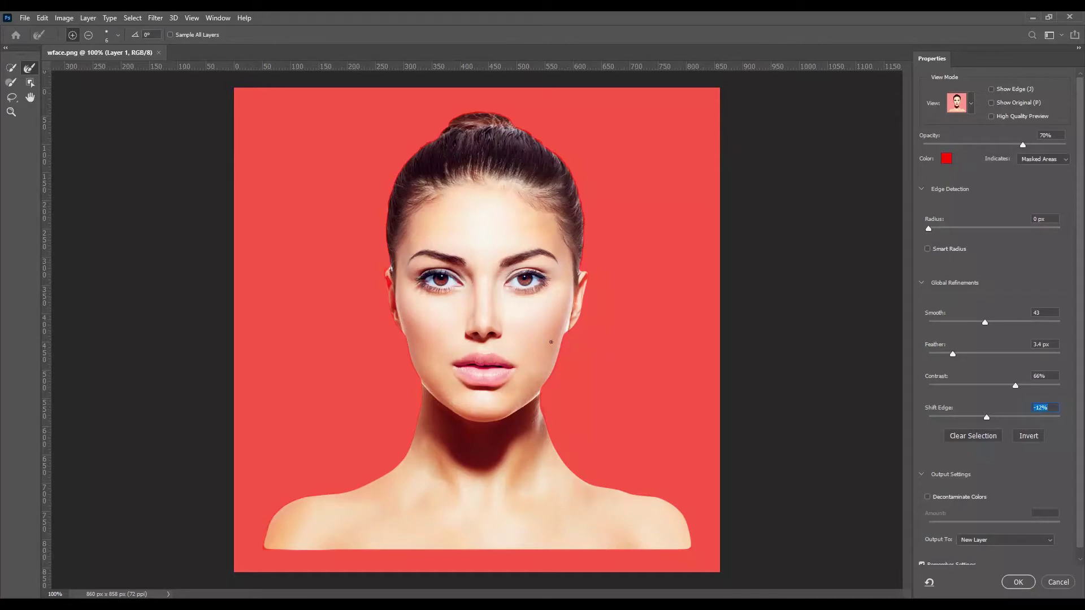
left_click(1018, 583)
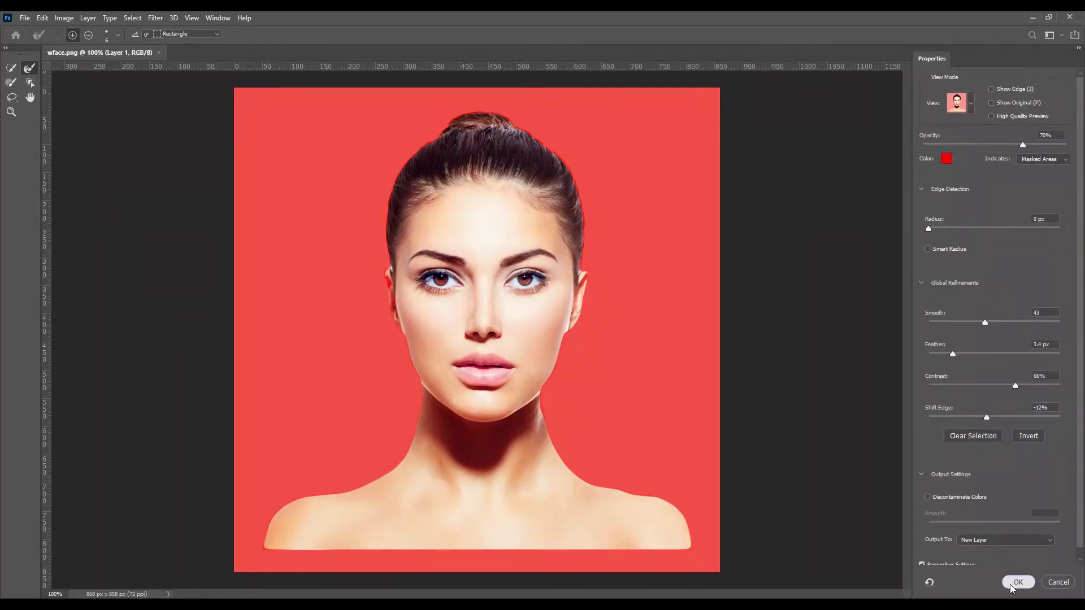
left_click(1021, 283)
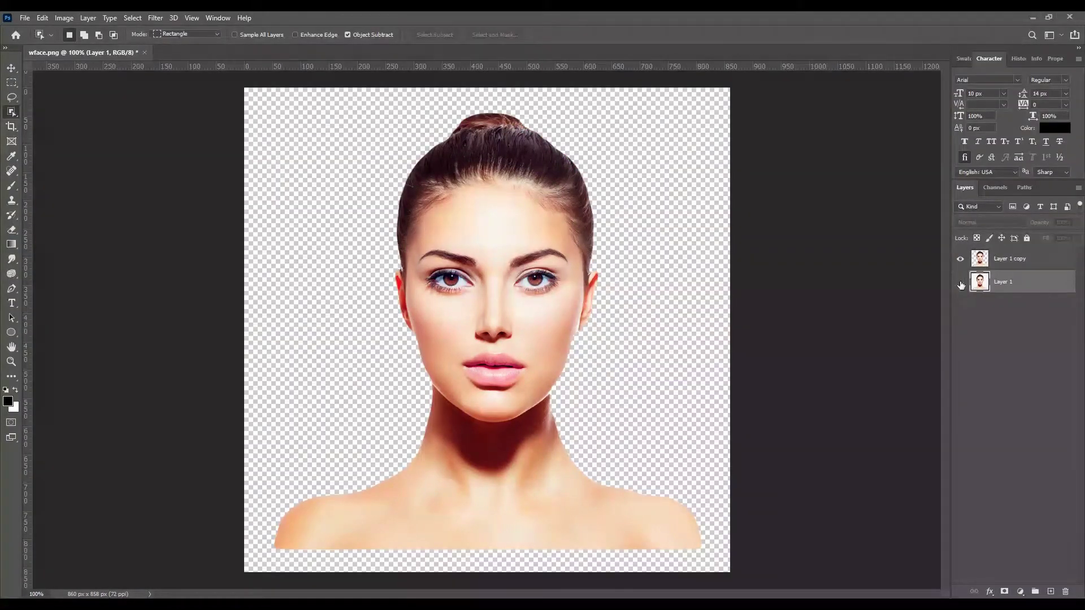
left_click(960, 283)
left_click(960, 259)
left_click(960, 282)
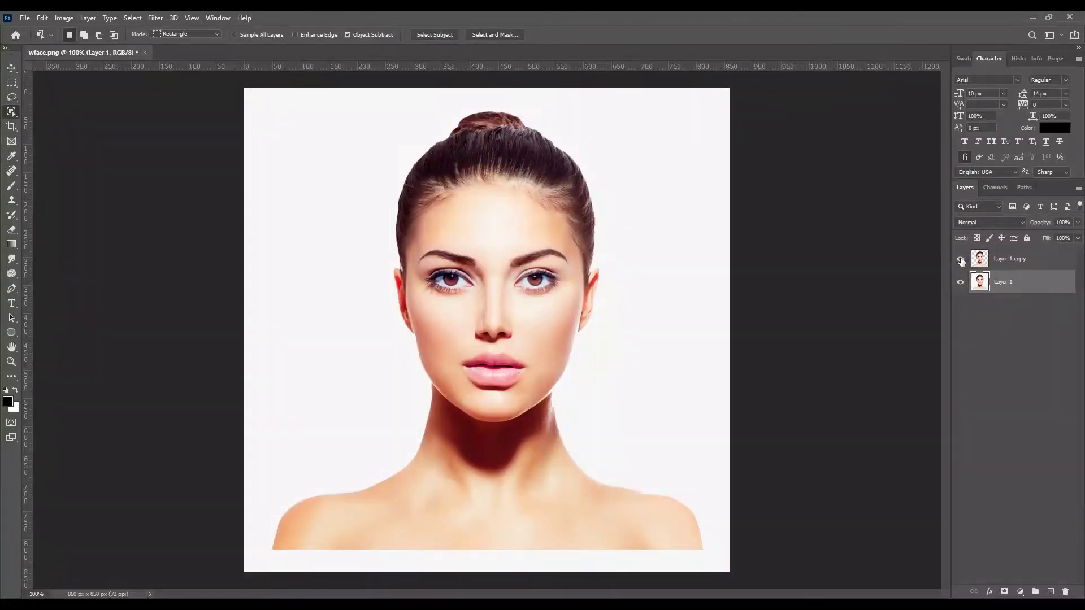
left_click(960, 282)
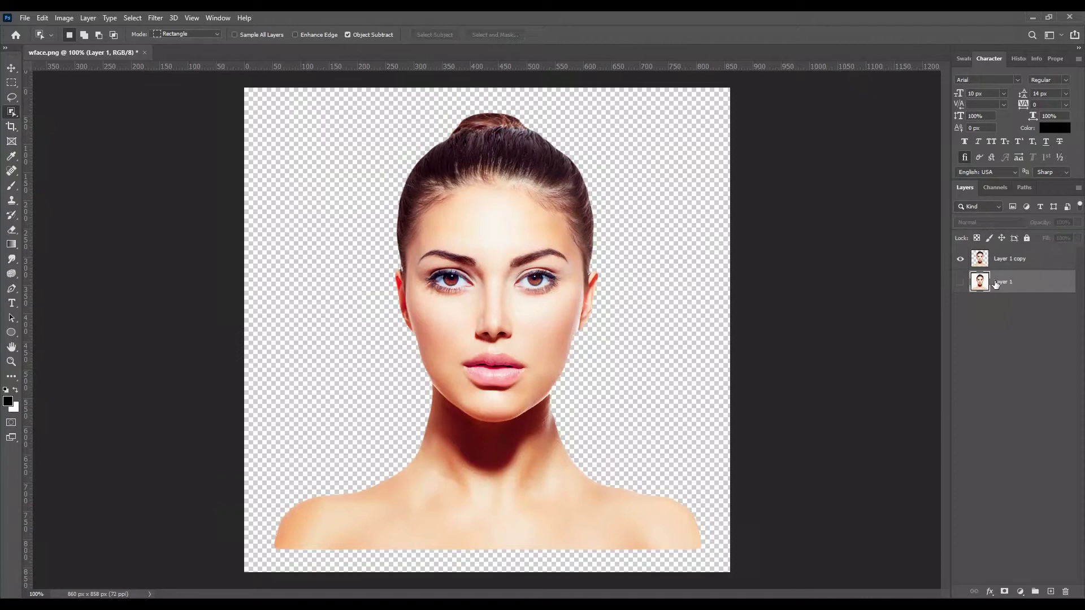
left_click(998, 261)
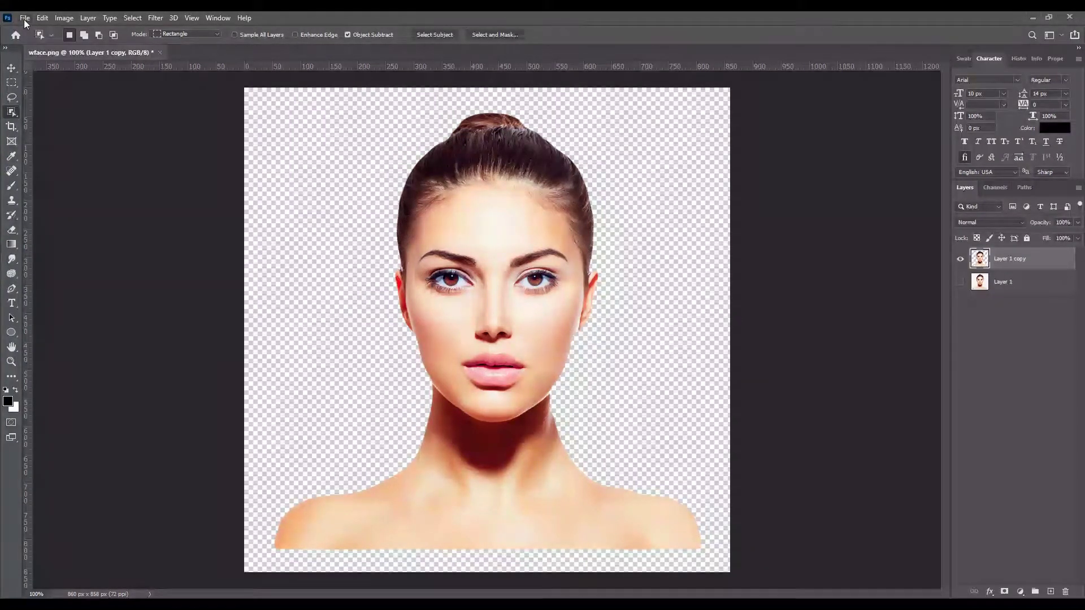
Create a new 1280 × 720 px document.
left_click(24, 18)
left_click(34, 39)
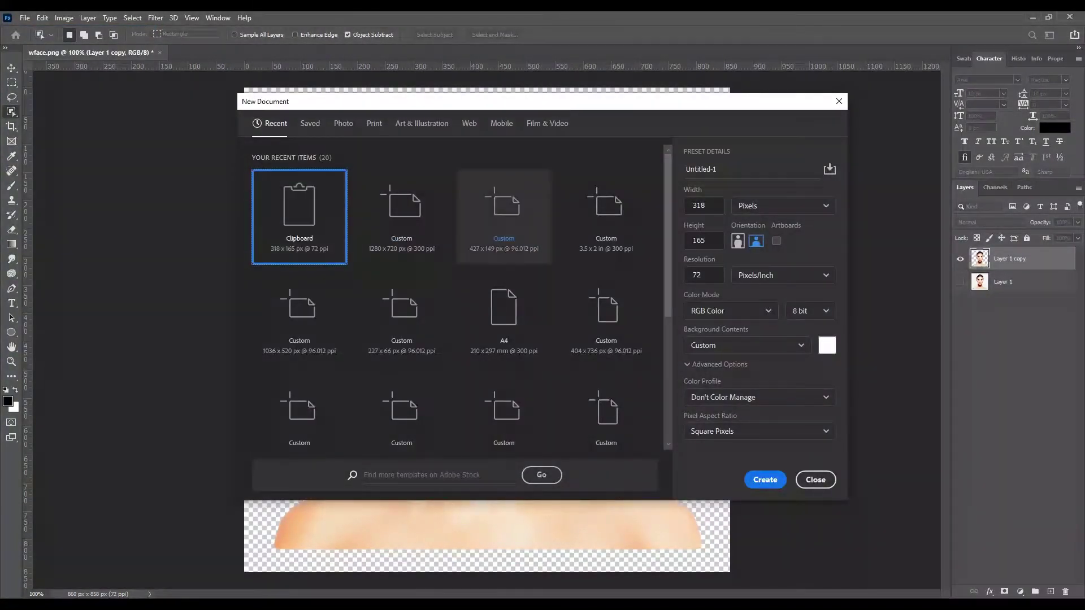
left_click(699, 206)
type("1280")
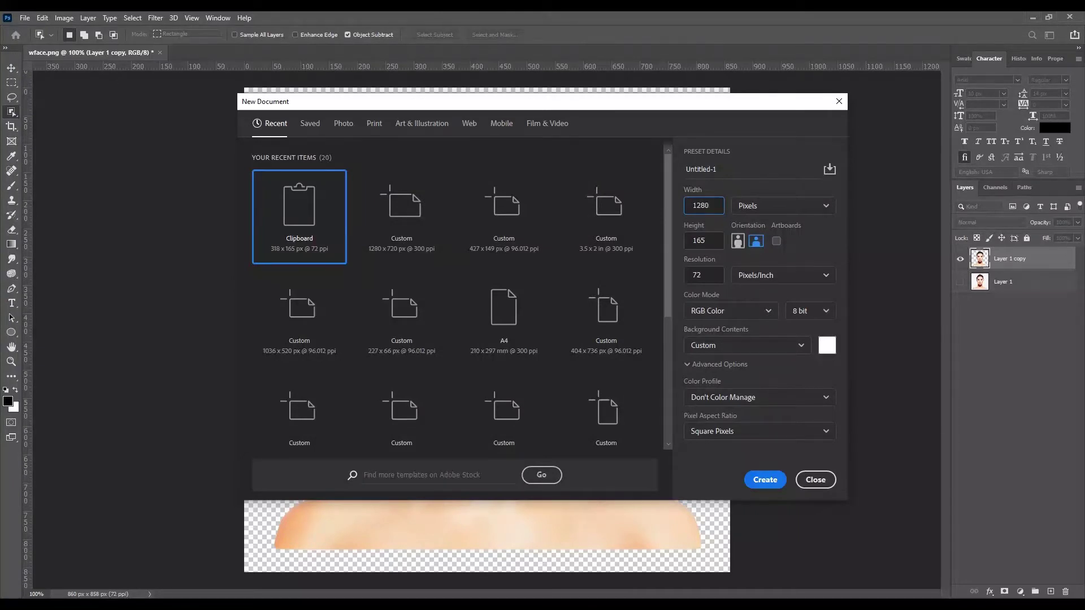
key("Tab")
type("7")
key("Return")
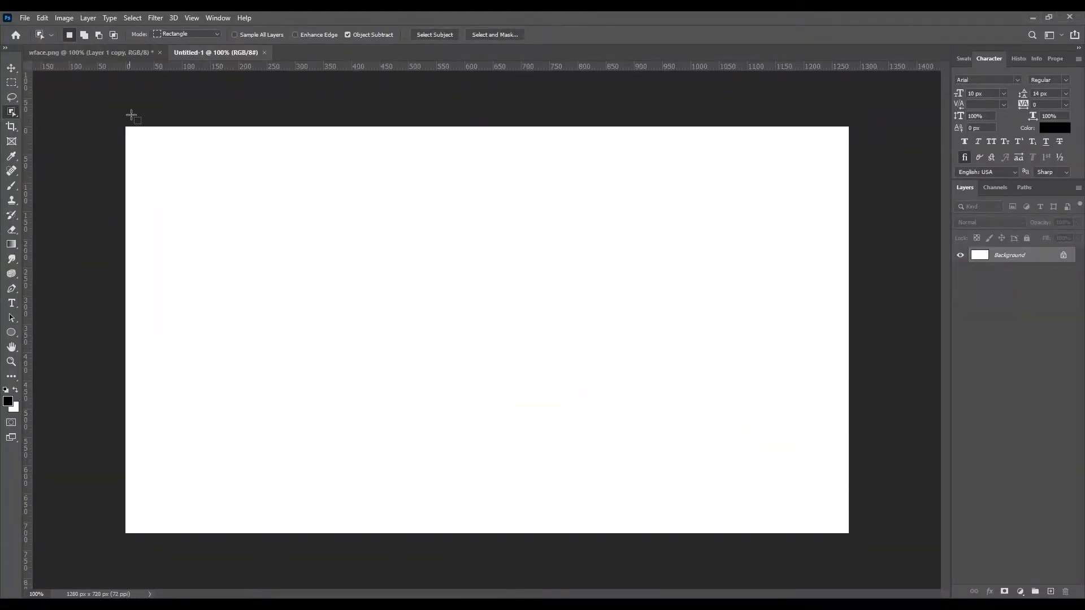
Move the cut-out woman into Untitled-1, scale her down slightly and centre her.
left_click(93, 53)
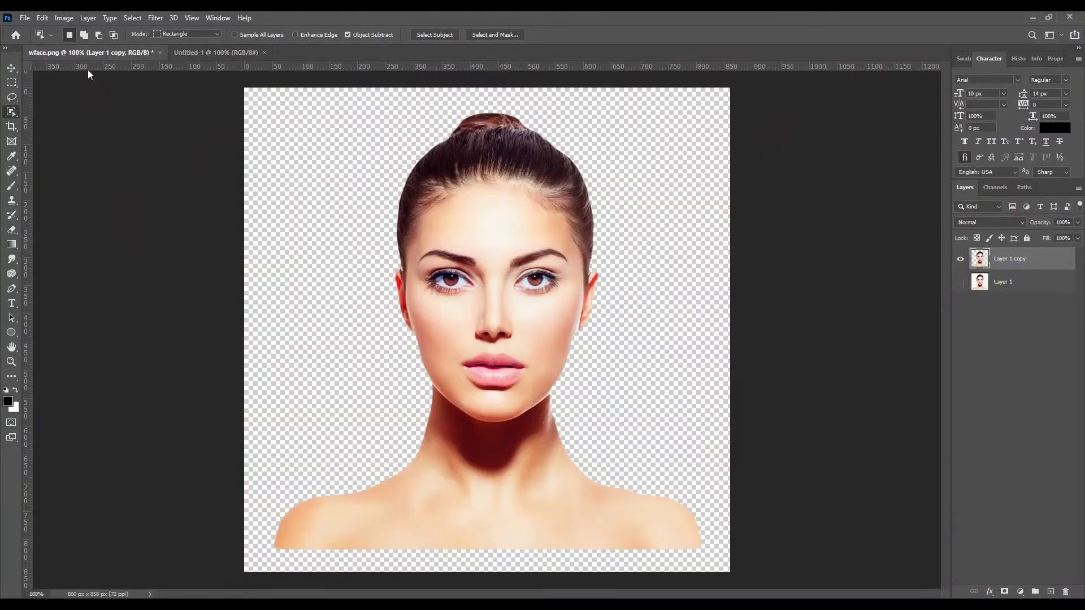
left_click(11, 69)
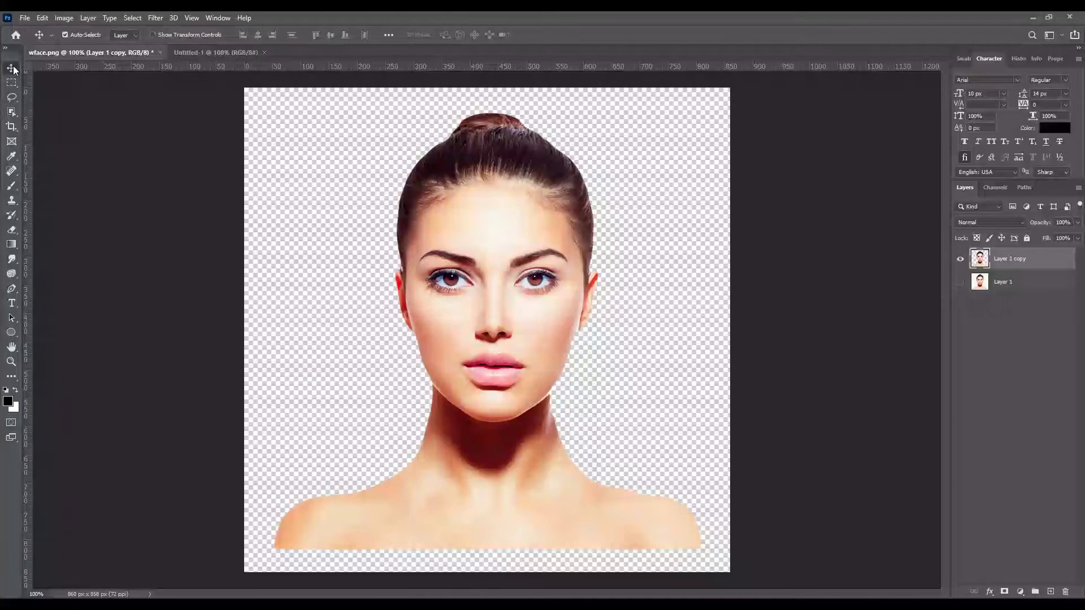
left_click_drag(492, 229, 338, 208)
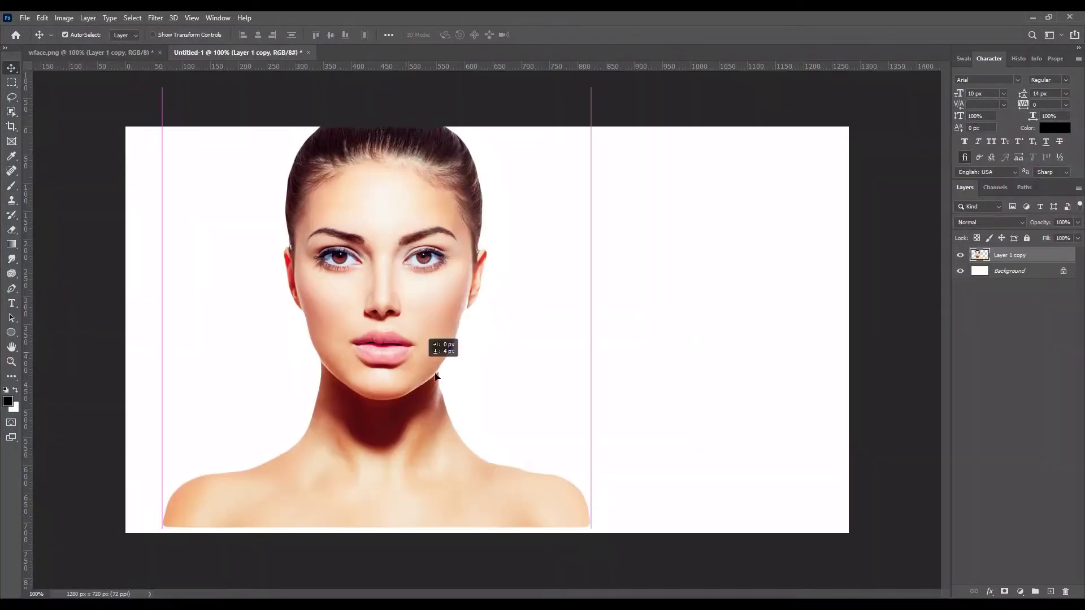
left_click_drag(355, 346, 507, 357)
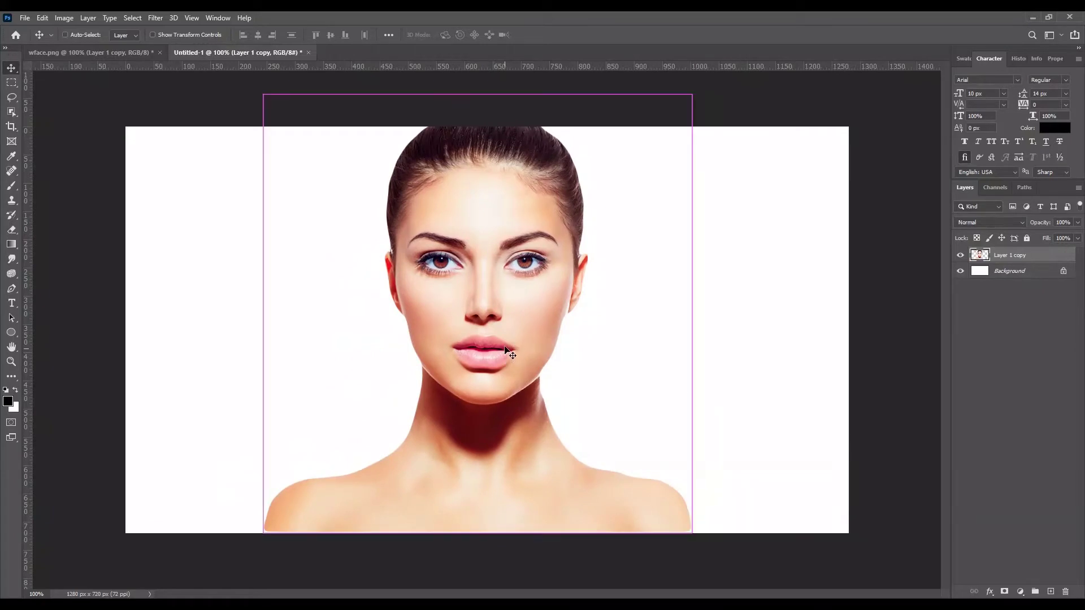
key("ctrl+t")
left_click_drag(264, 95, 283, 179)
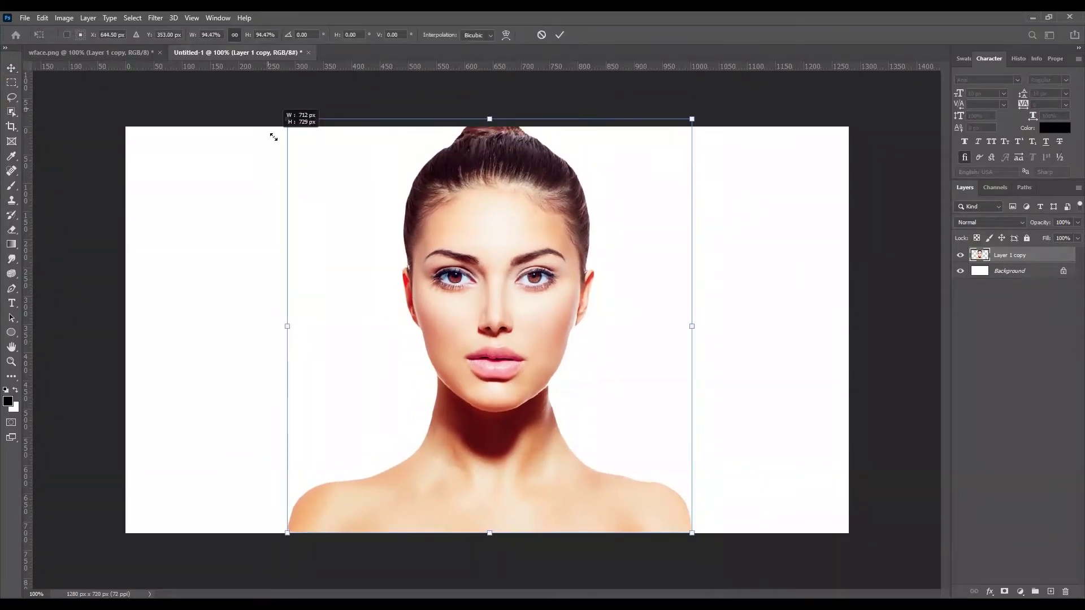
left_click_drag(504, 326, 479, 325)
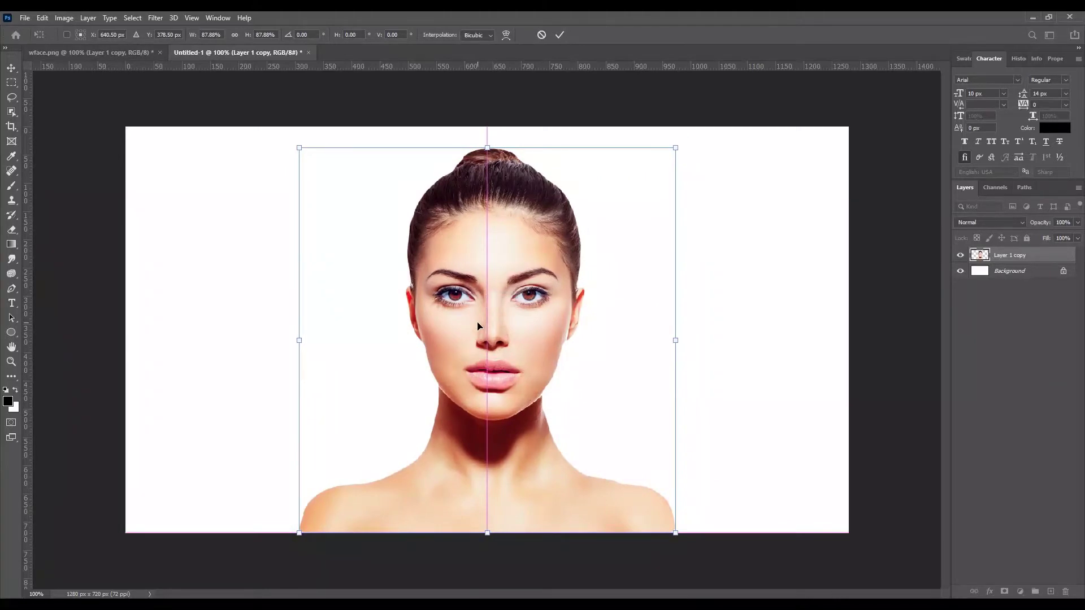
key("Return")
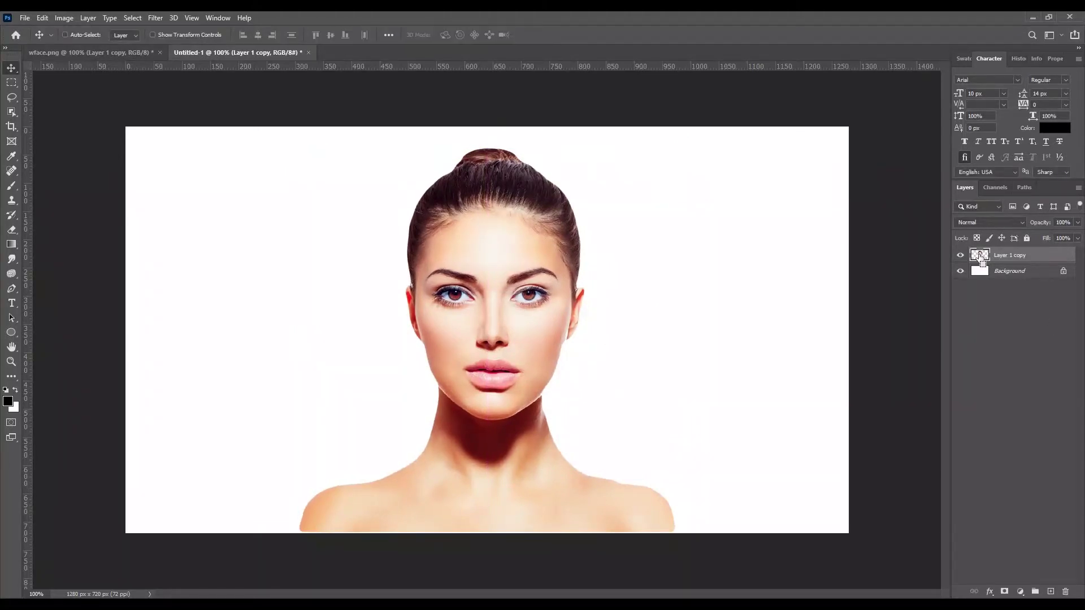
Unlock the background layer and draw a rectangular selection around the whole canvas.
left_click(979, 255, "ctrl")
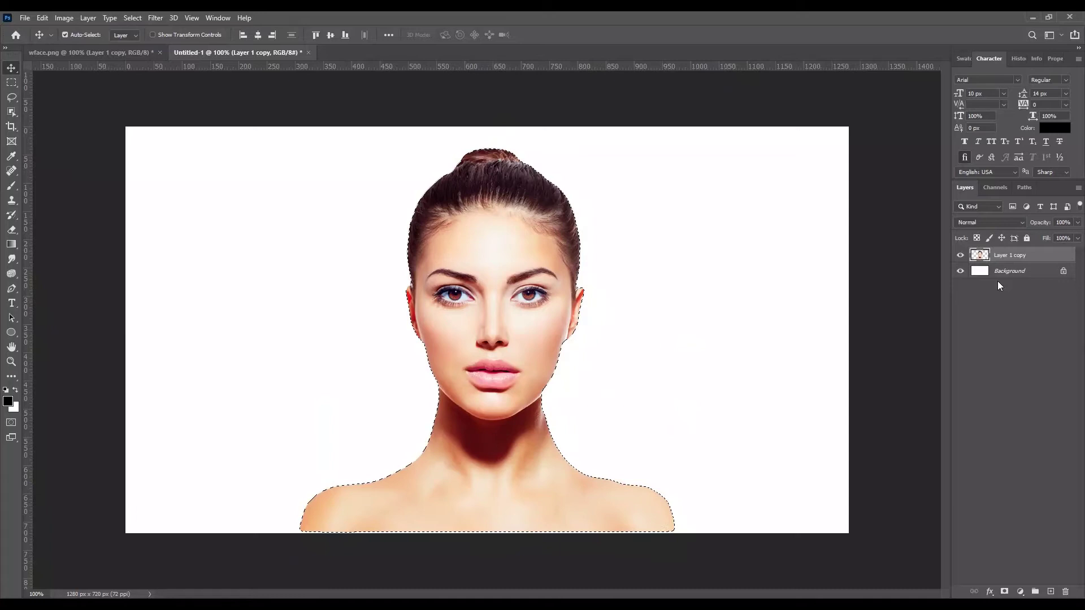
left_click(1010, 271)
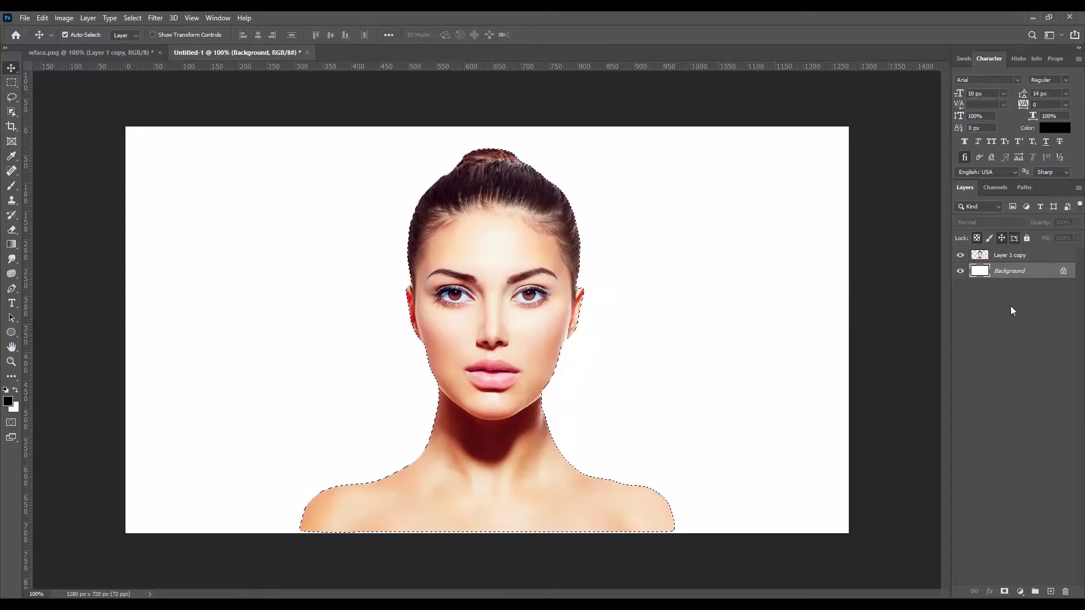
left_click(1063, 271)
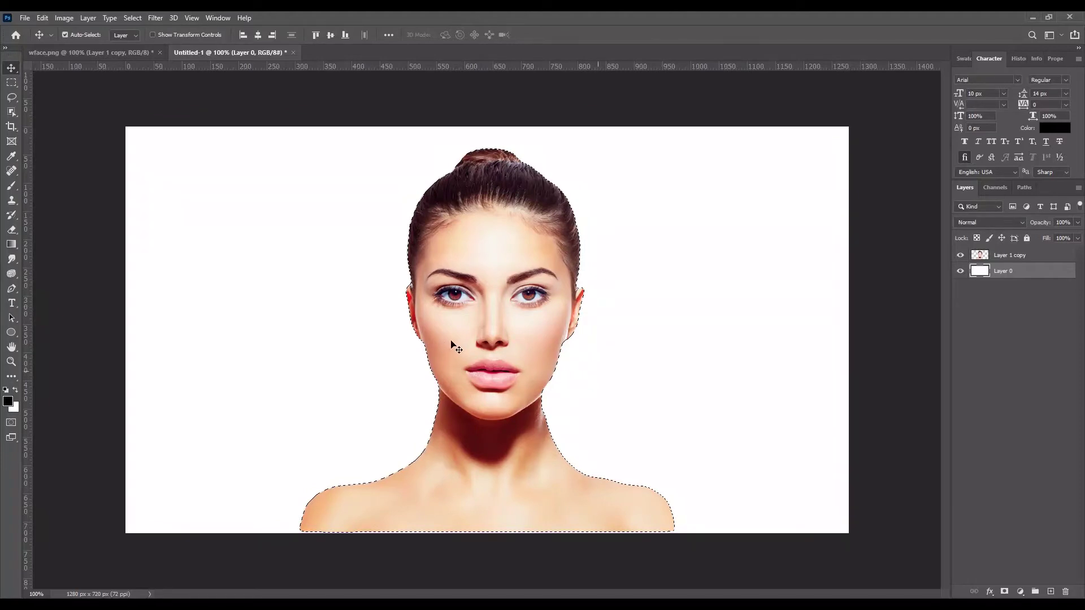
left_click(16, 80)
mouse_move(510, 483)
left_mouse_down()
mouse_move(839, 515)
mouse_move(389, 419)
left_mouse_up()
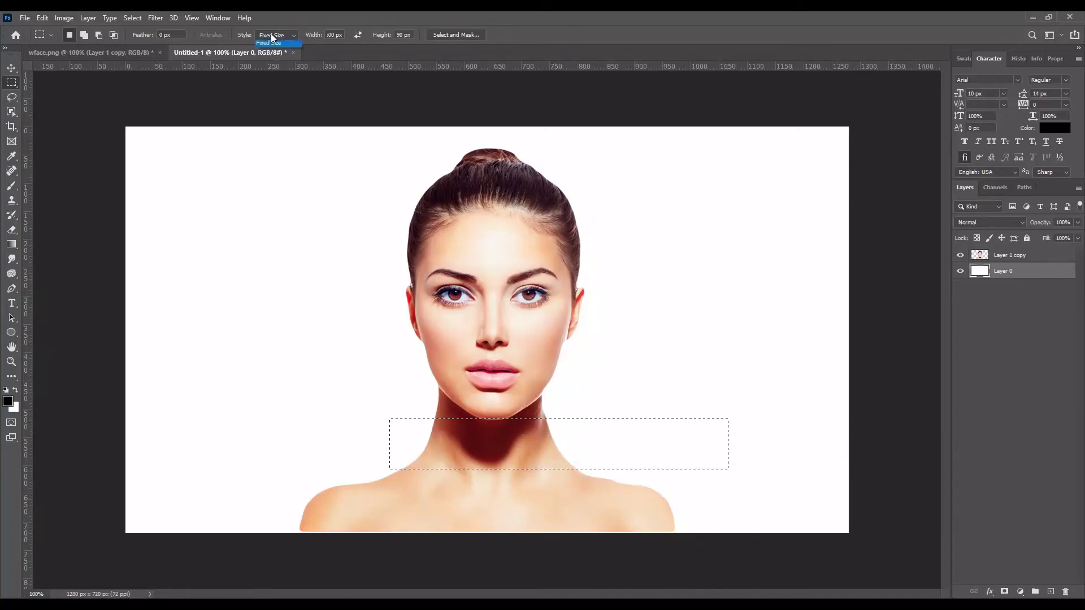
left_click(271, 46)
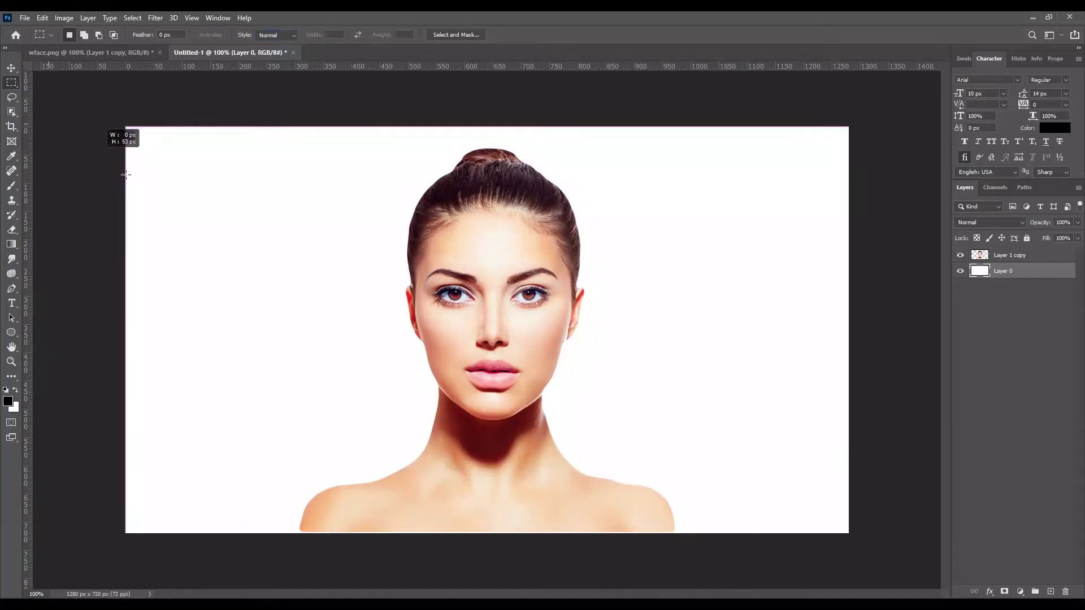
left_click_drag(119, 123, 852, 536)
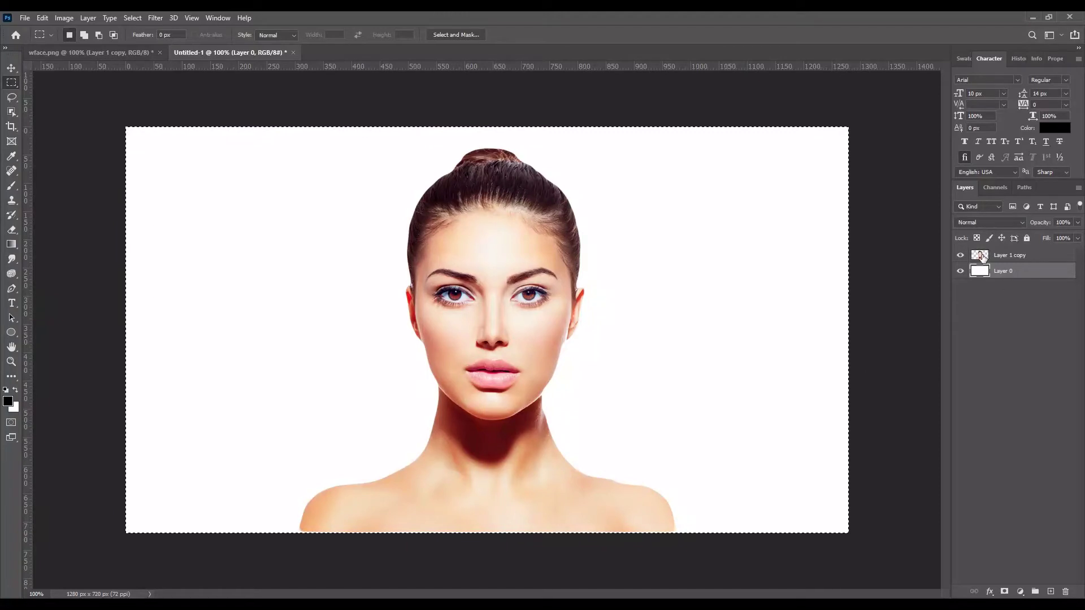
Align the portrait copy to the horizontal centre, then deselect.
left_click(1009, 255)
left_click(12, 67)
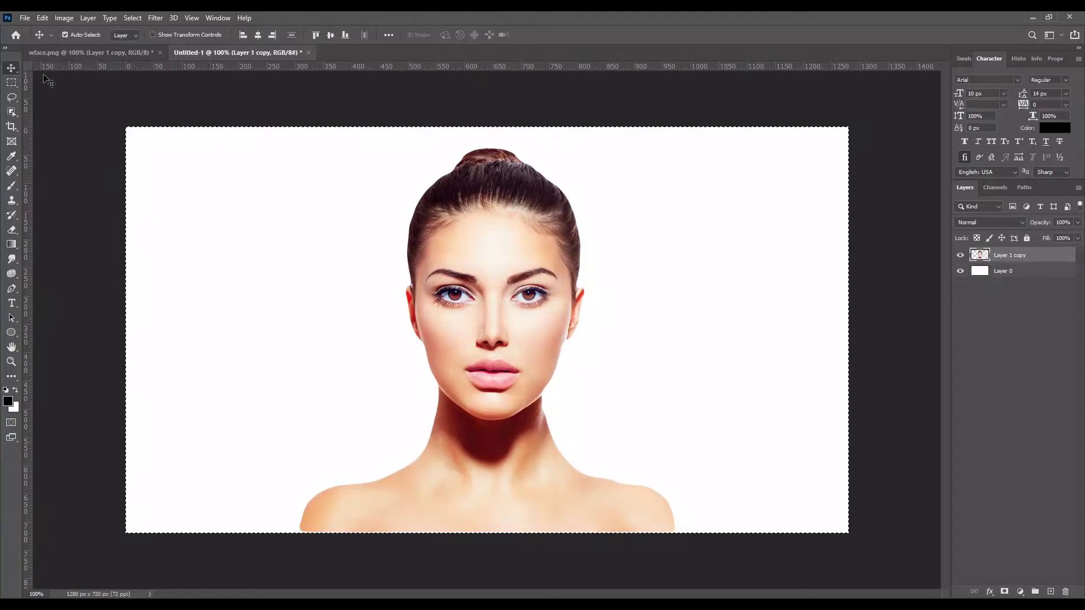
left_click(258, 35)
key("ctrl+d")
Cut a fixed 600×90 px strip from across the forehead.
left_click(12, 82)
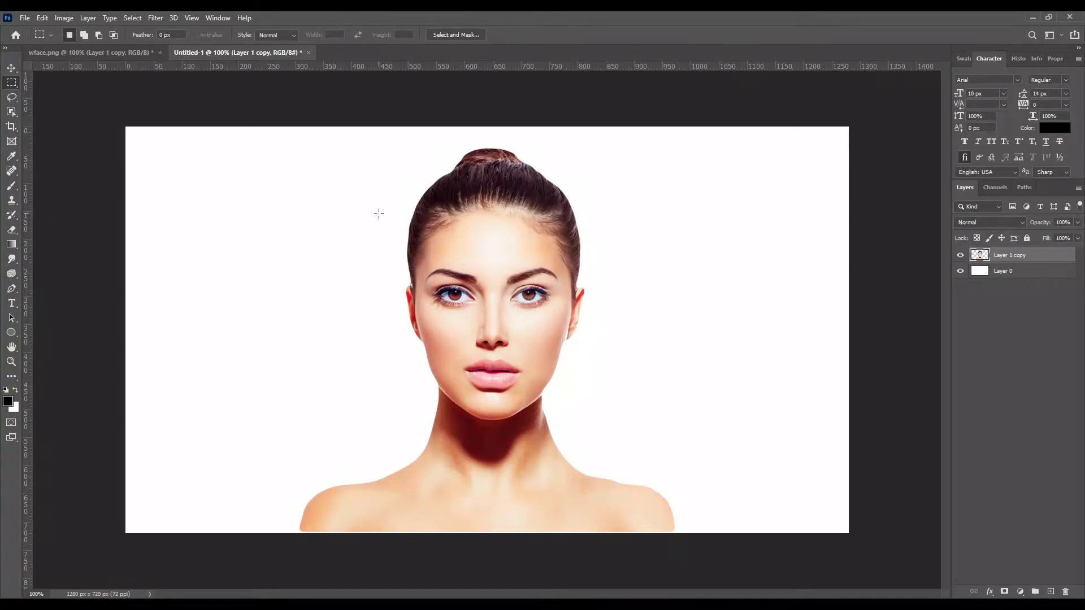
left_click(273, 61)
type("600")
left_click_drag(356, 224, 525, 250)
left_click(41, 17)
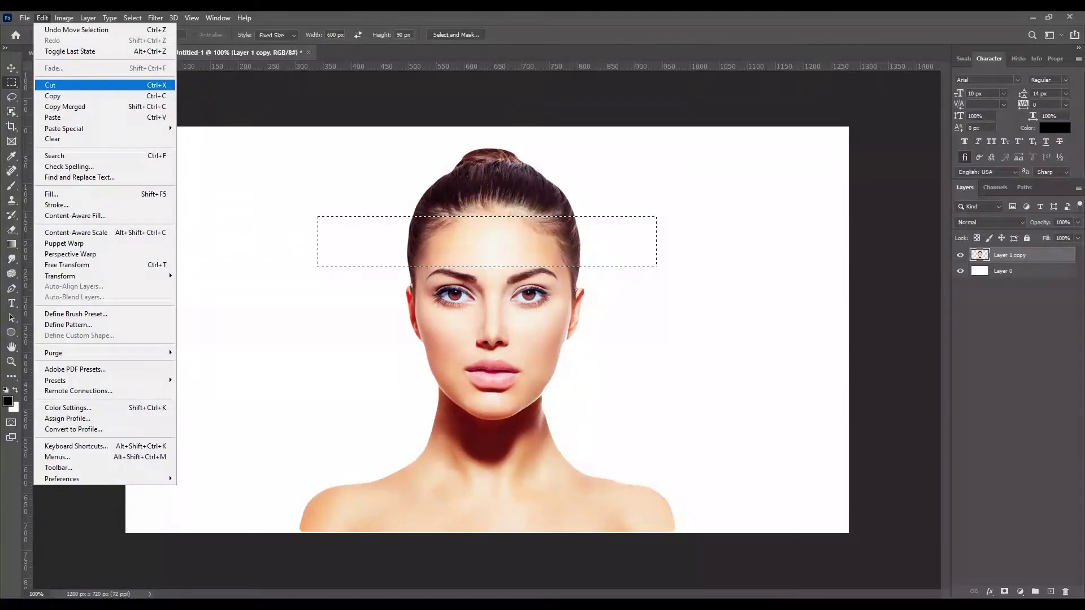
left_click(51, 85)
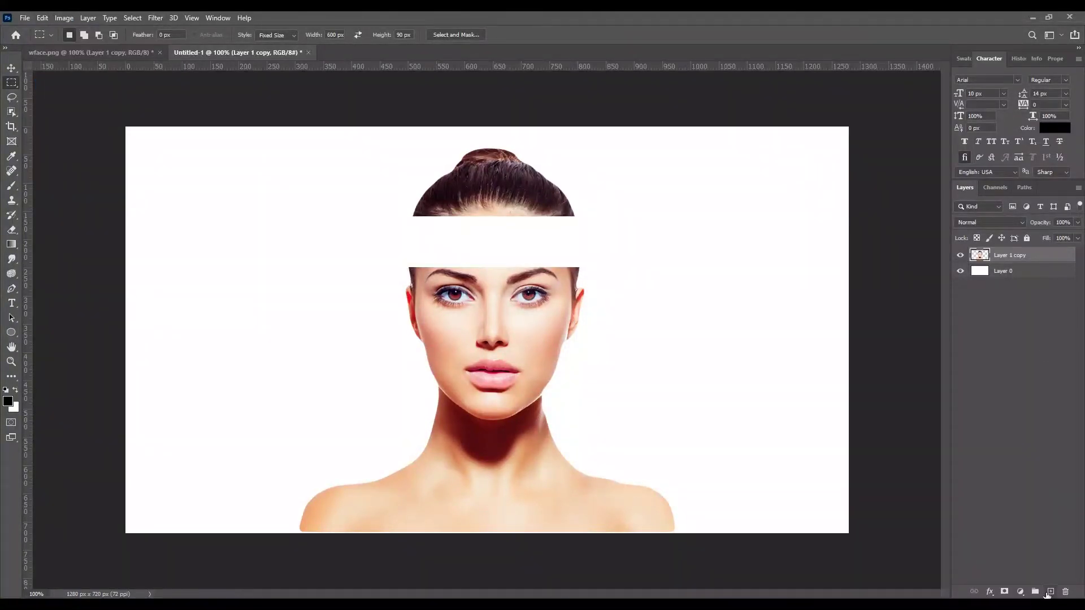
Paste the forehead strip onto a new layer and move it back over the forehead.
key("ctrl+v")
left_click(43, 18)
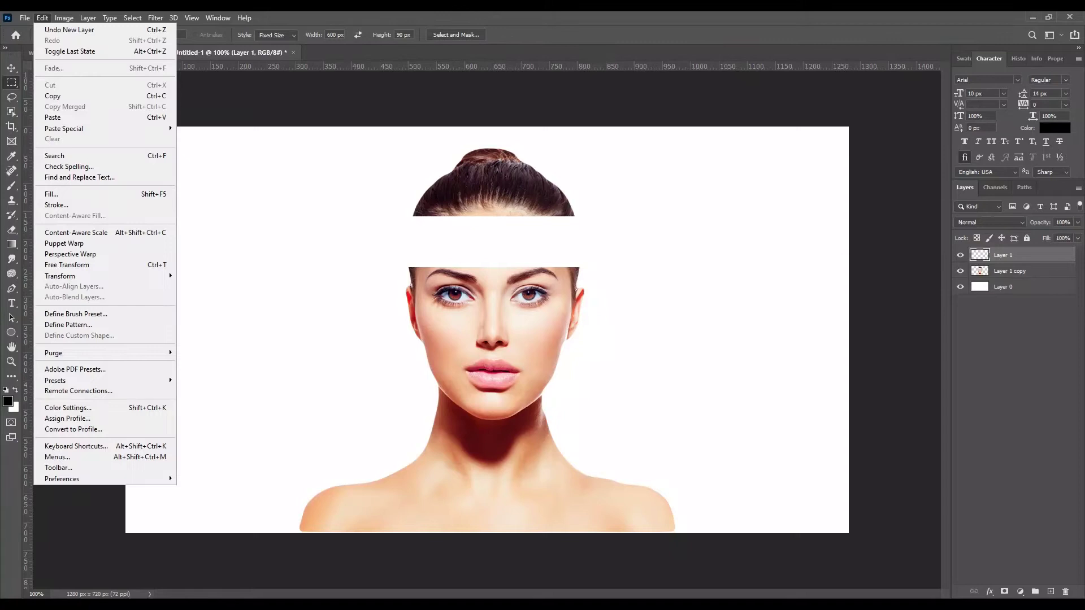
left_click(51, 118)
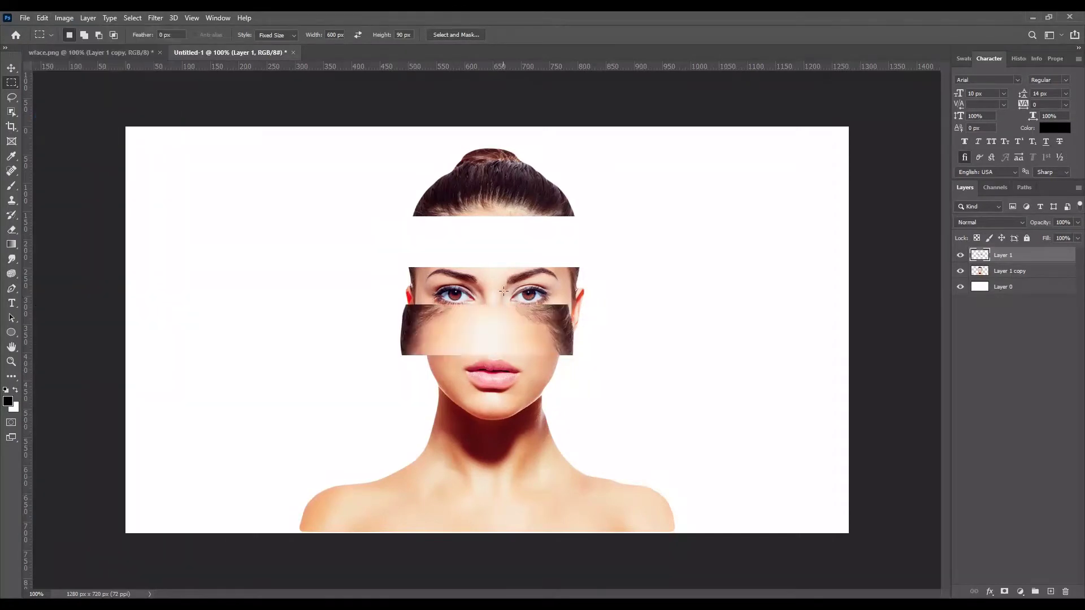
left_click(12, 68)
left_click_drag(415, 335, 466, 248)
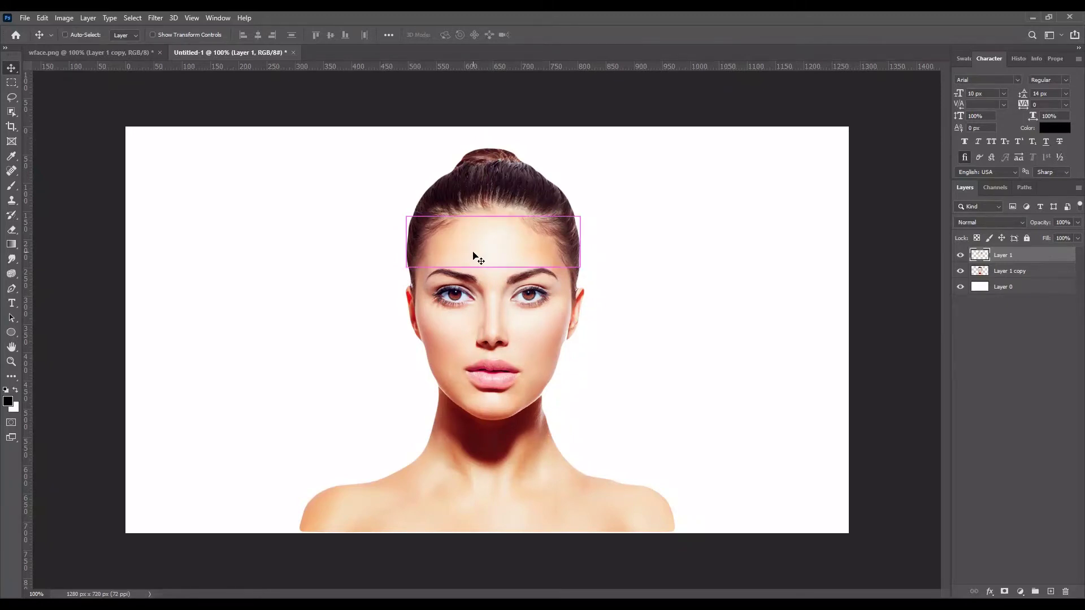
key("ctrl+plus")
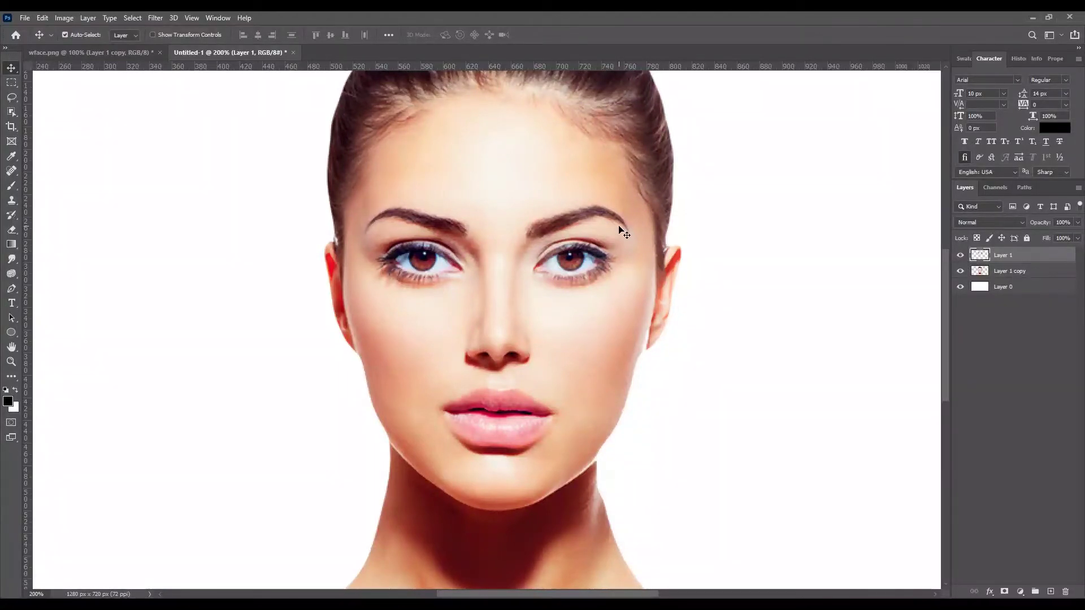
key("ctrl+minus")
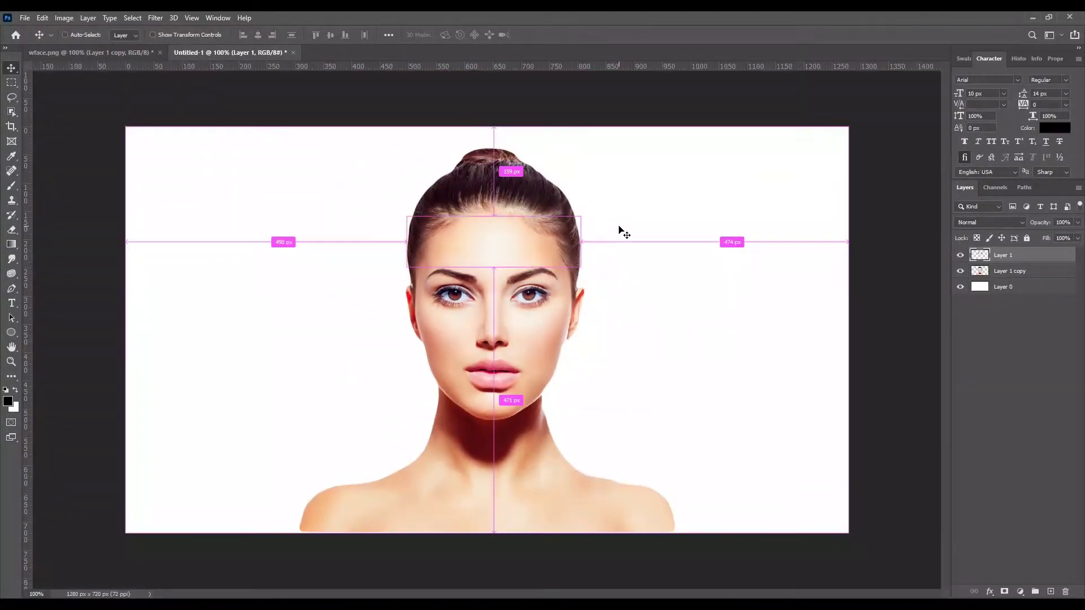
Place a 600×90 strip selection across the nose; cutting from the empty layer fails.
left_click(12, 81)
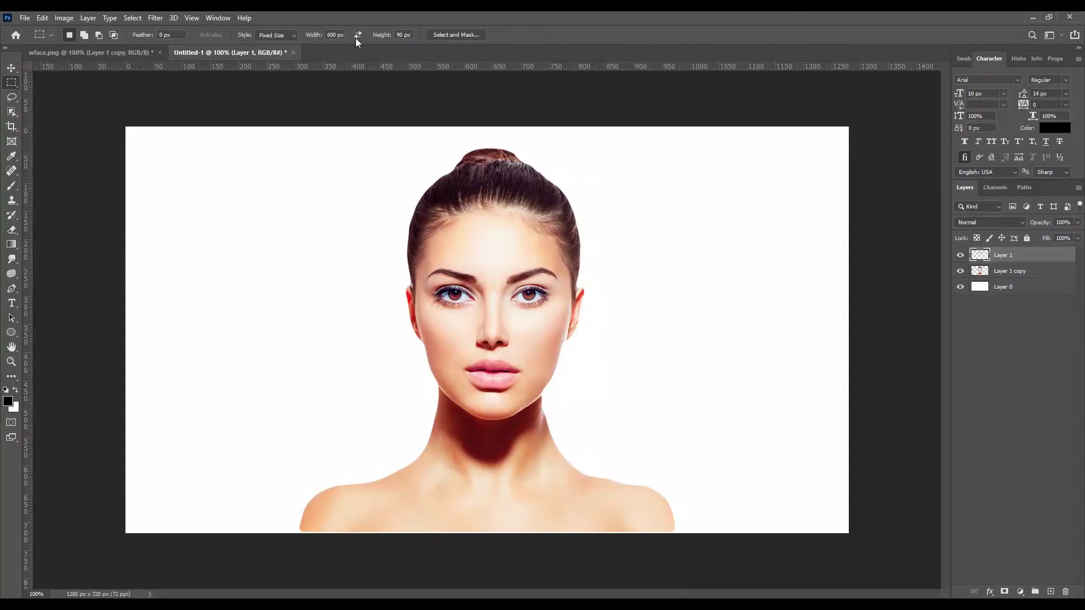
double_click(400, 35)
left_click_drag(417, 341, 538, 333)
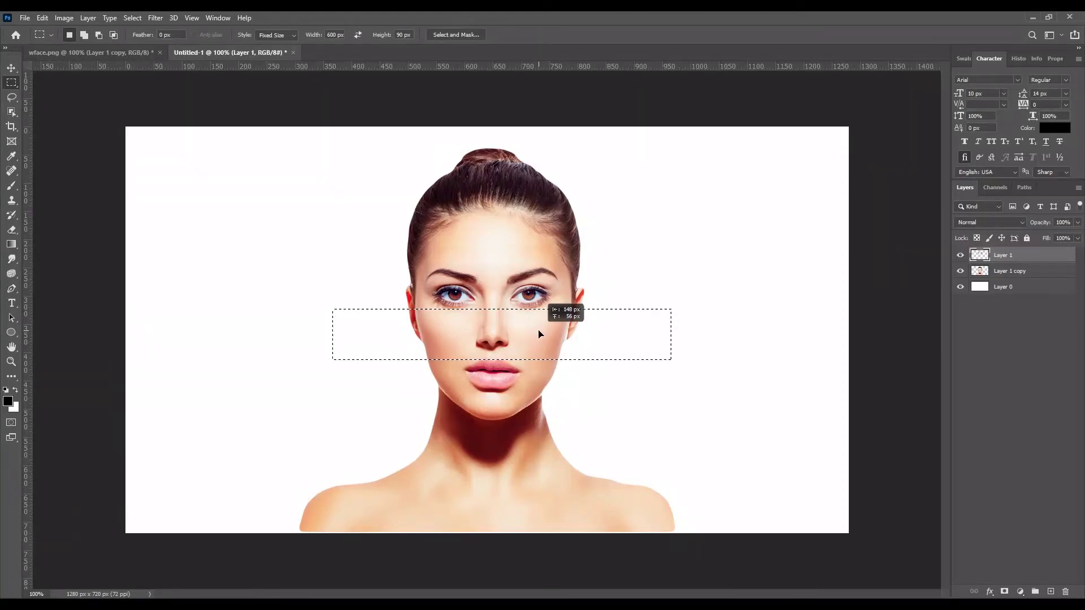
left_click_drag(539, 335, 539, 335)
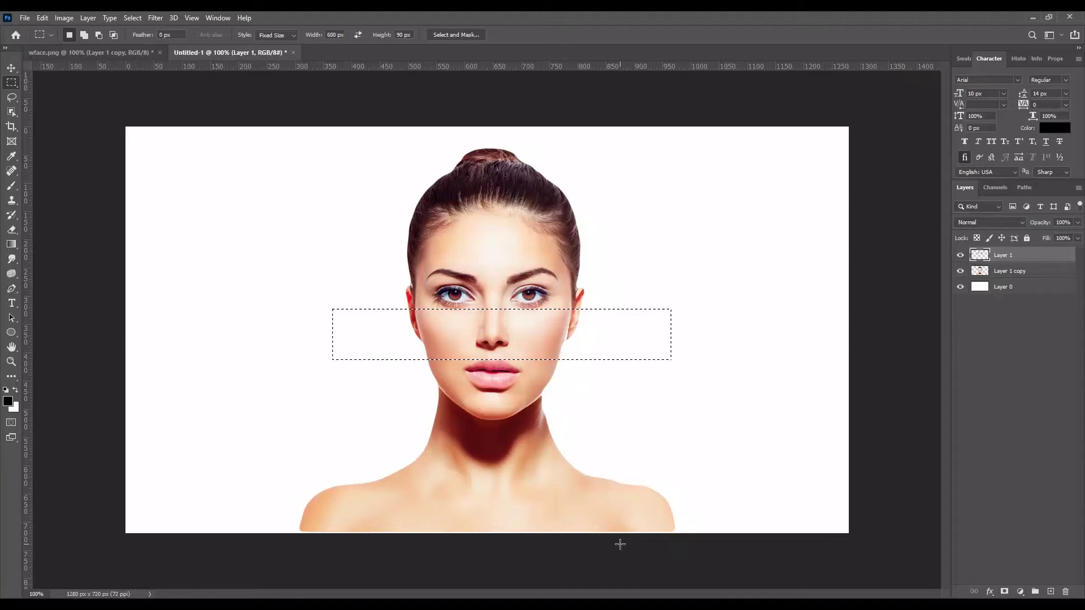
left_click(42, 18)
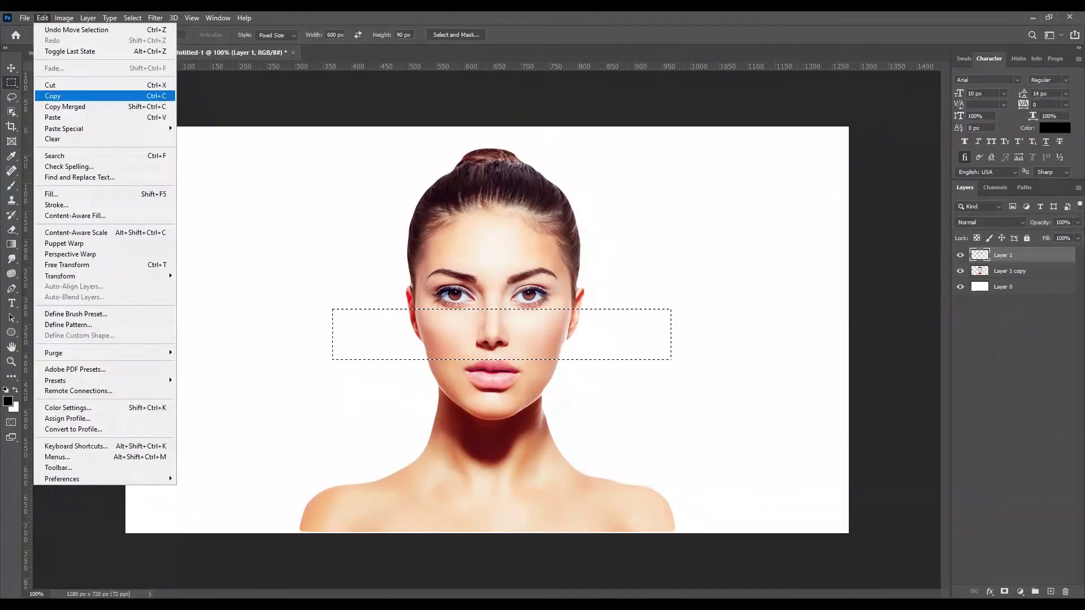
left_click(60, 86)
left_click(529, 235)
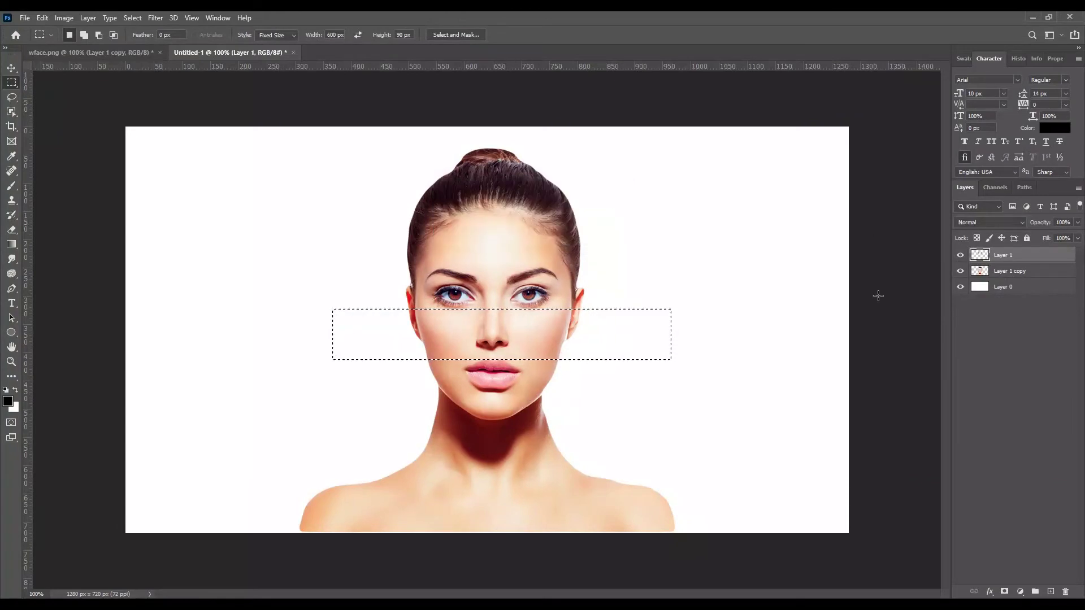
Cut the nose strip from the portrait copy and paste it onto a new layer.
left_click(991, 273)
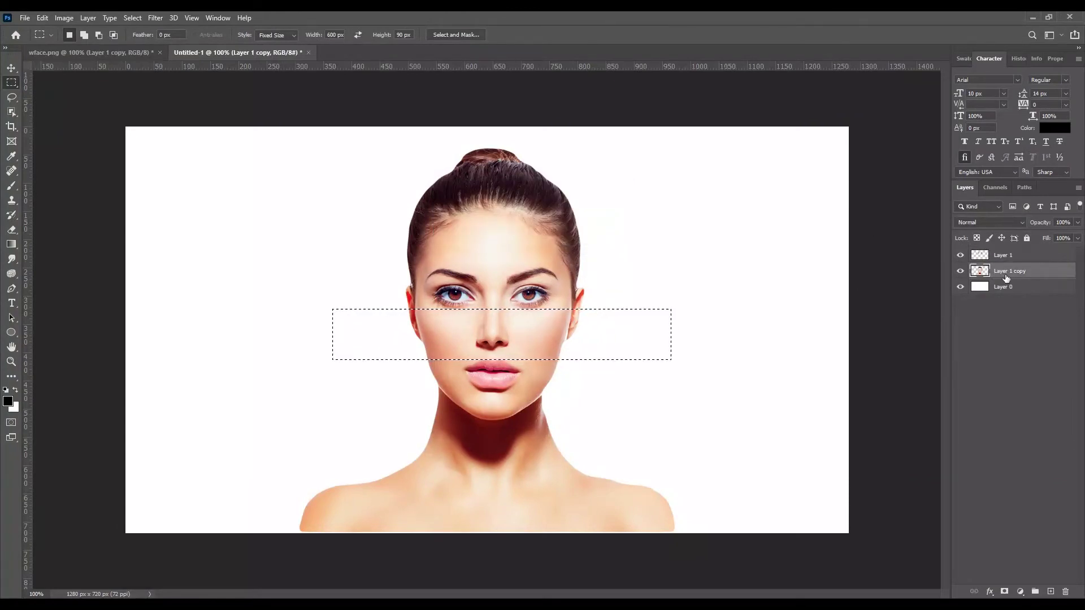
left_click(43, 17)
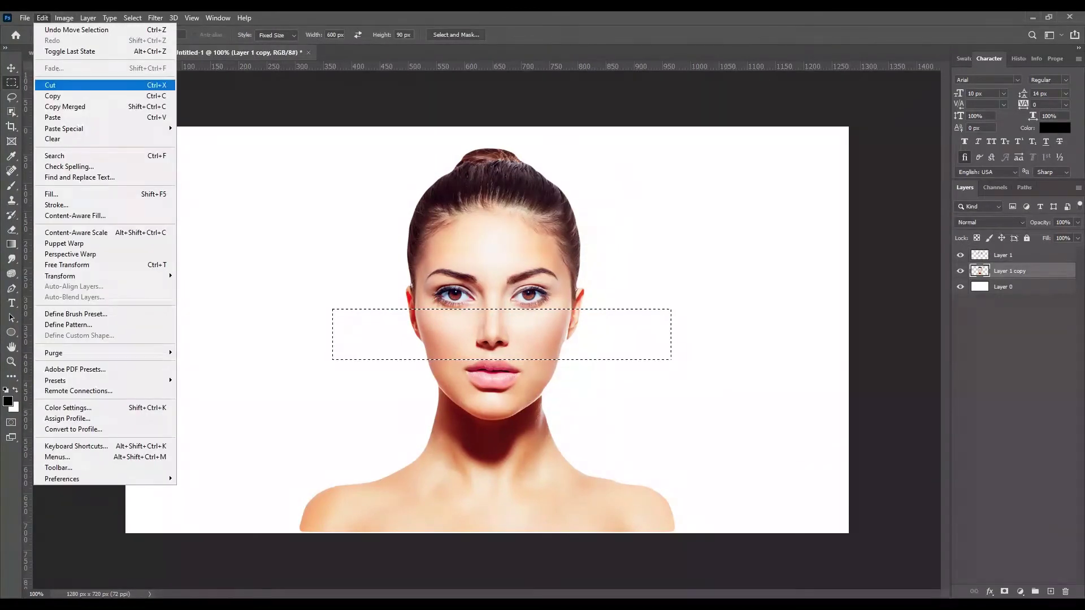
left_click(51, 85)
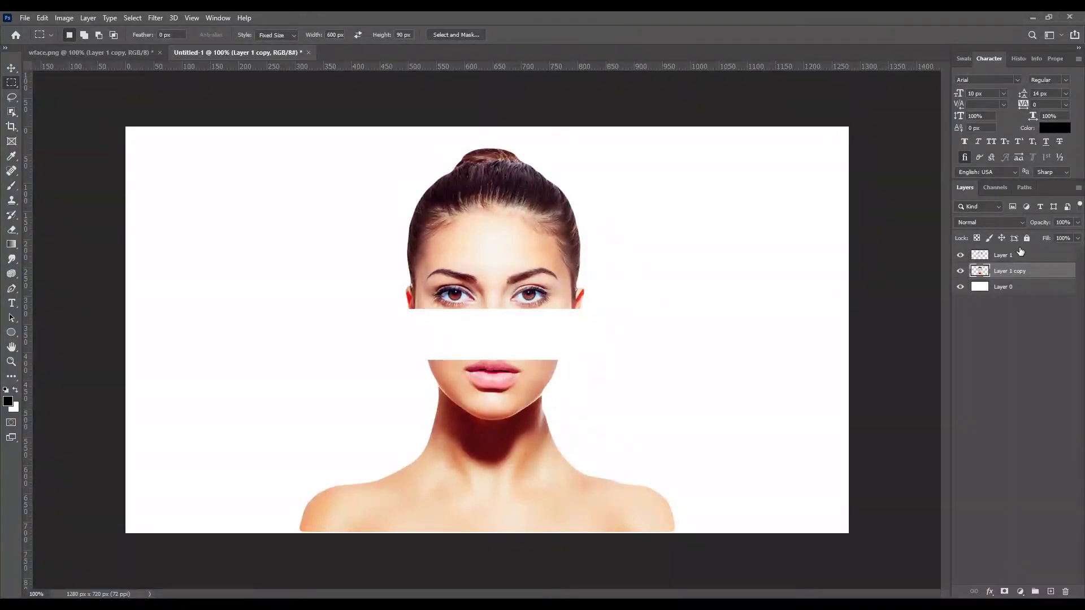
left_click(1017, 255)
left_click(1050, 591)
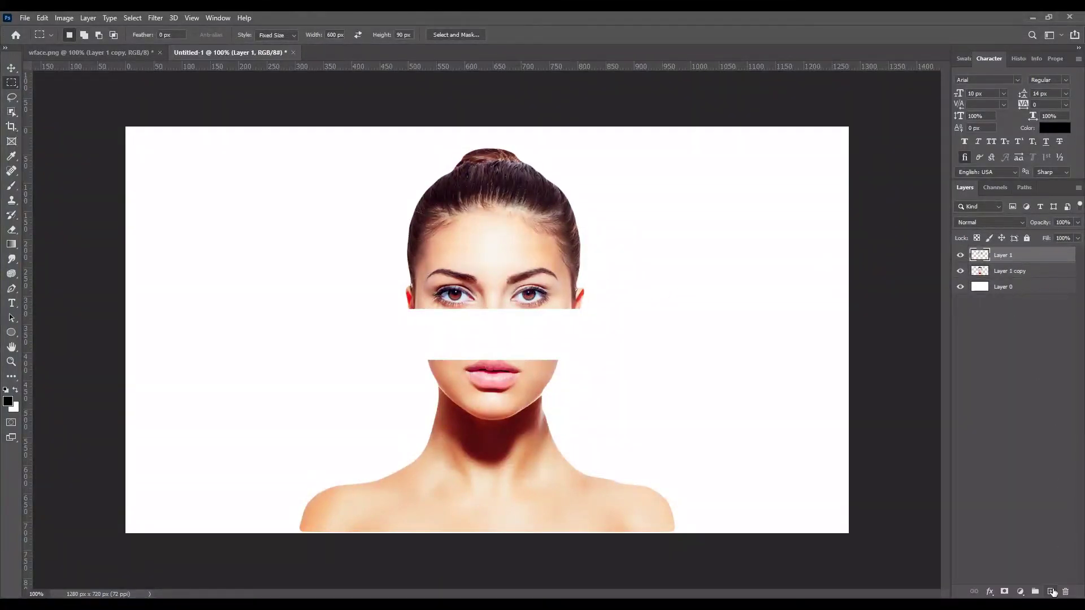
left_click(42, 18)
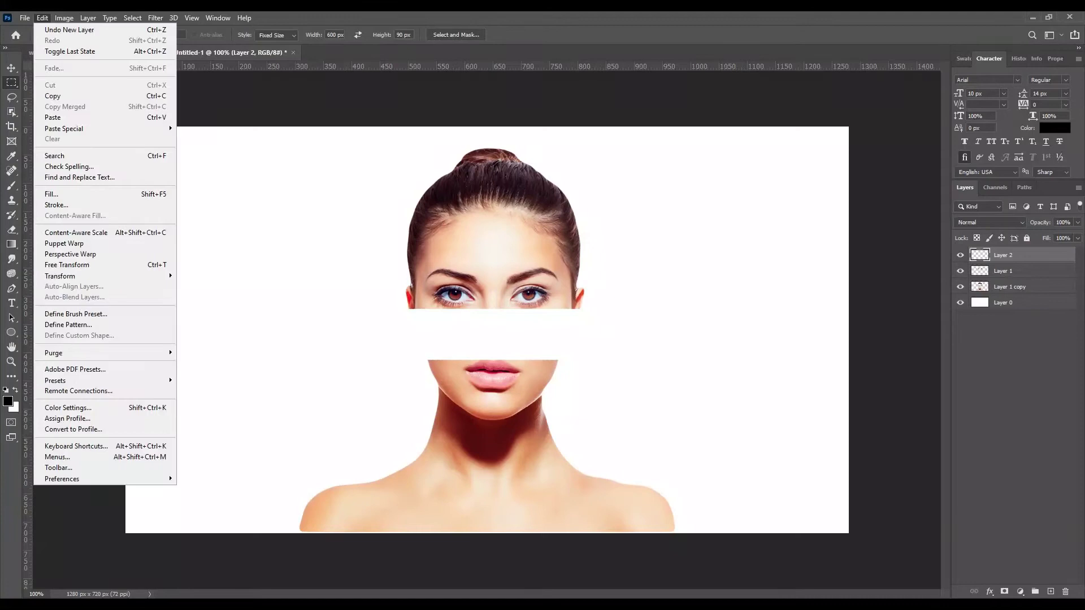
left_click(50, 112)
left_click(12, 68)
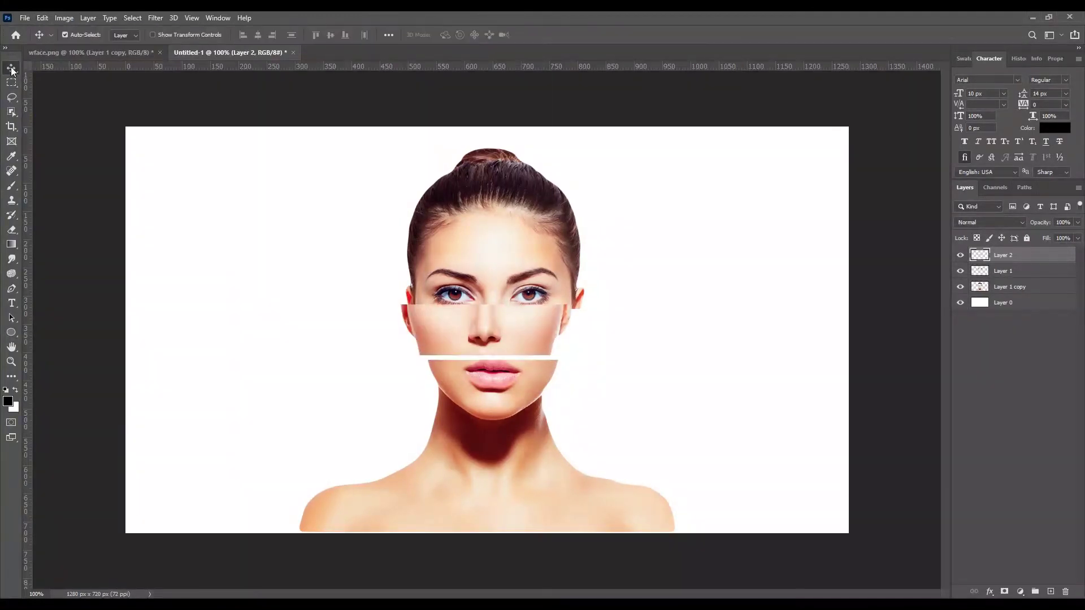
Move the nose strip, then undo the move so it lines up seamlessly with the face.
left_click_drag(501, 352, 501, 340)
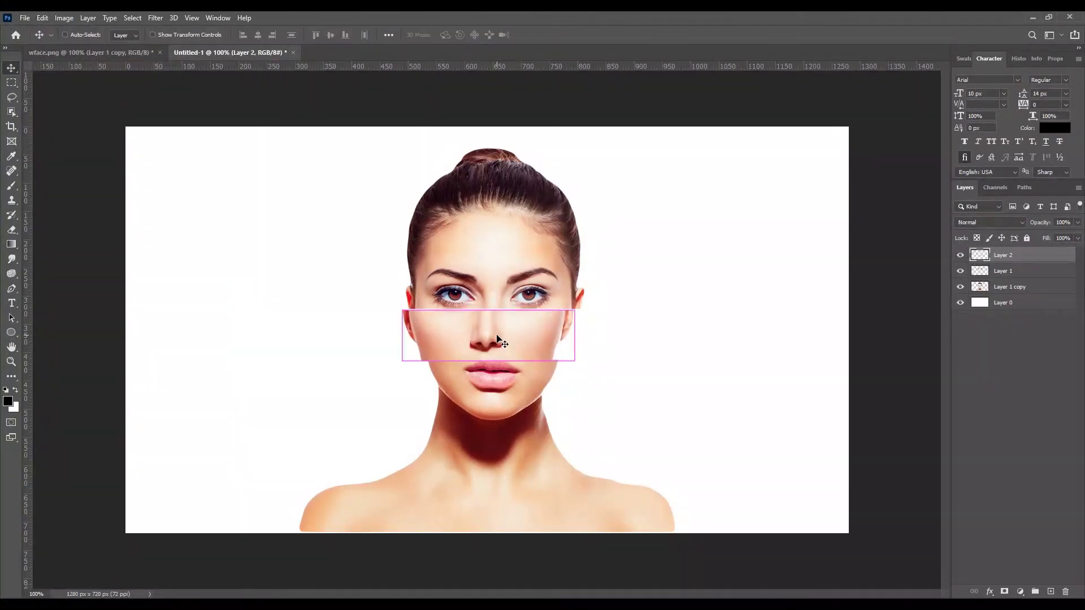
key("ctrl+plus")
key("ctrl+h")
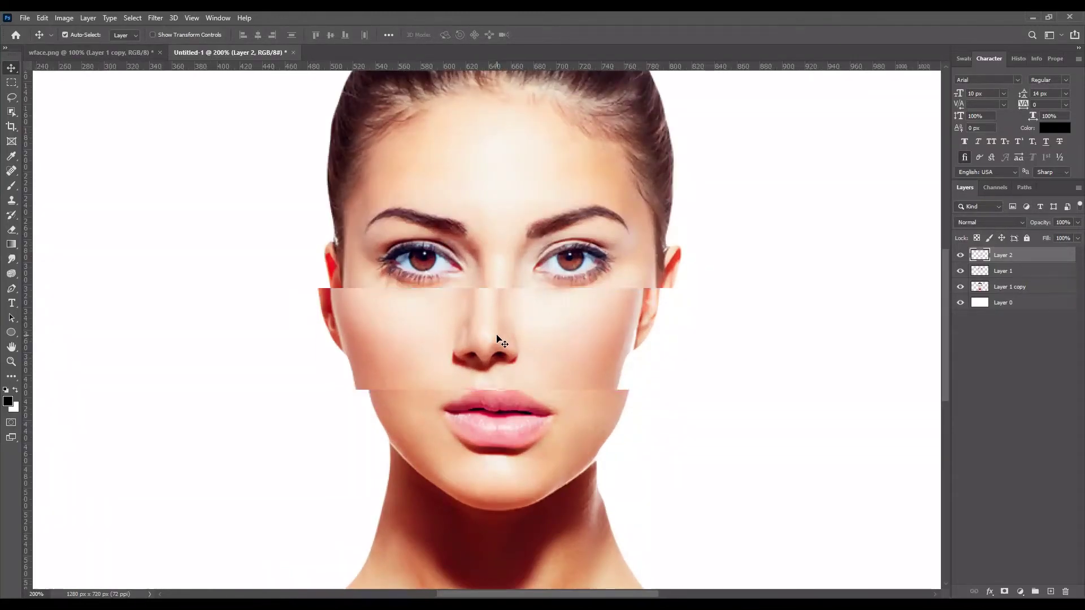
key("ctrl+z")
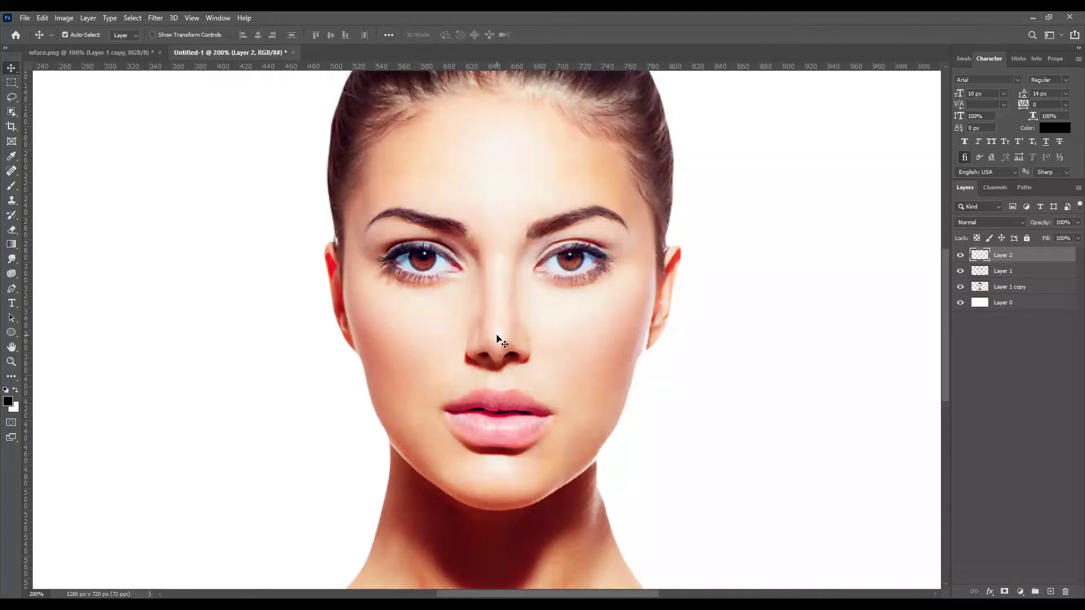
scroll(499, 339, "down", 2)
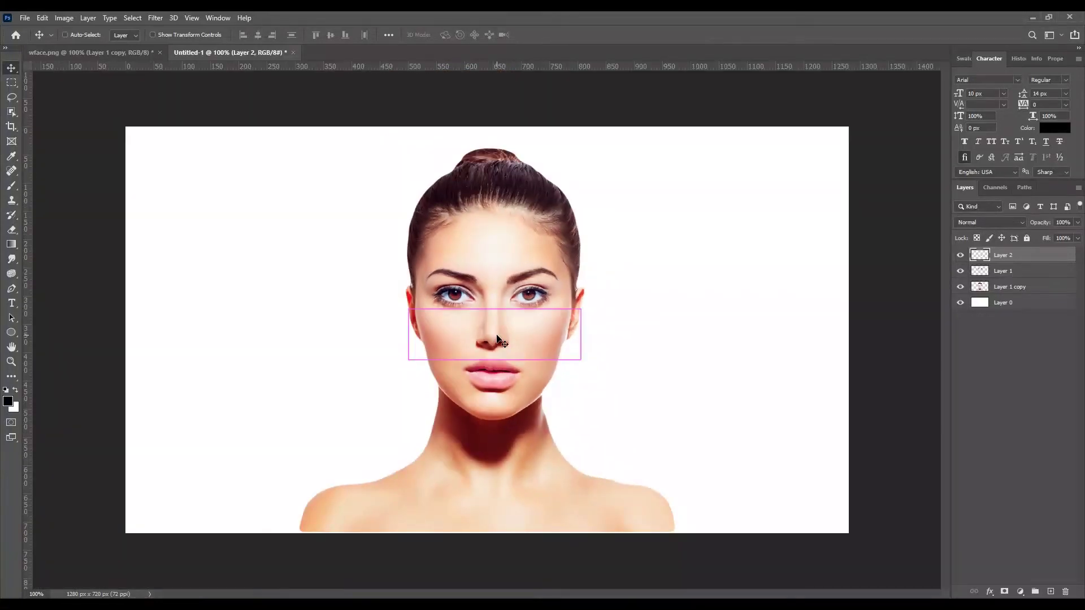
key("ctrl+h")
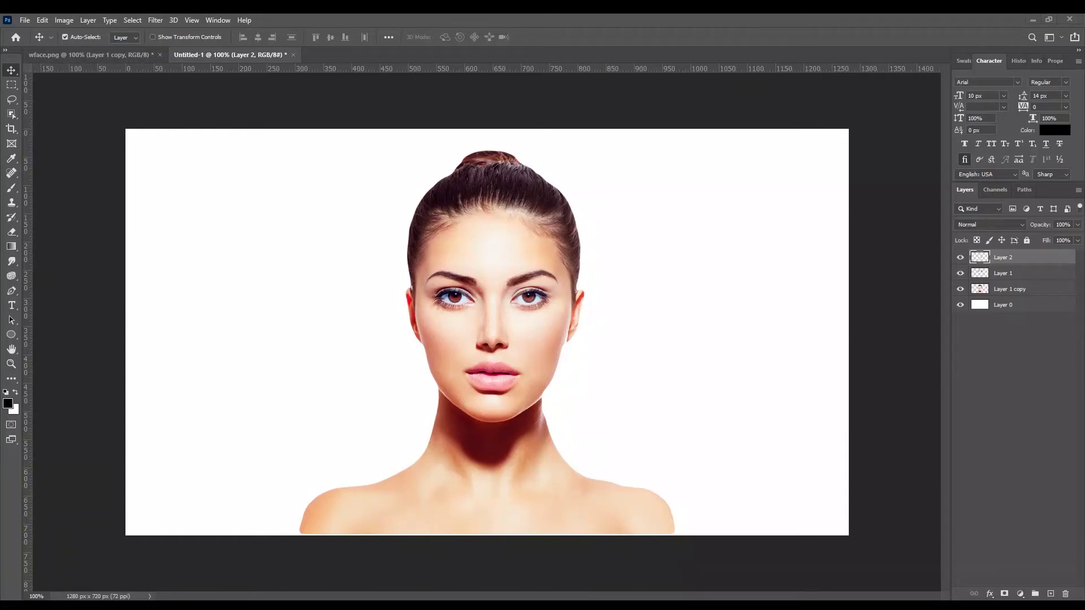
Place the hand image, shrink it, and position its fingertip at the left cheek.
key("ctrl+v")
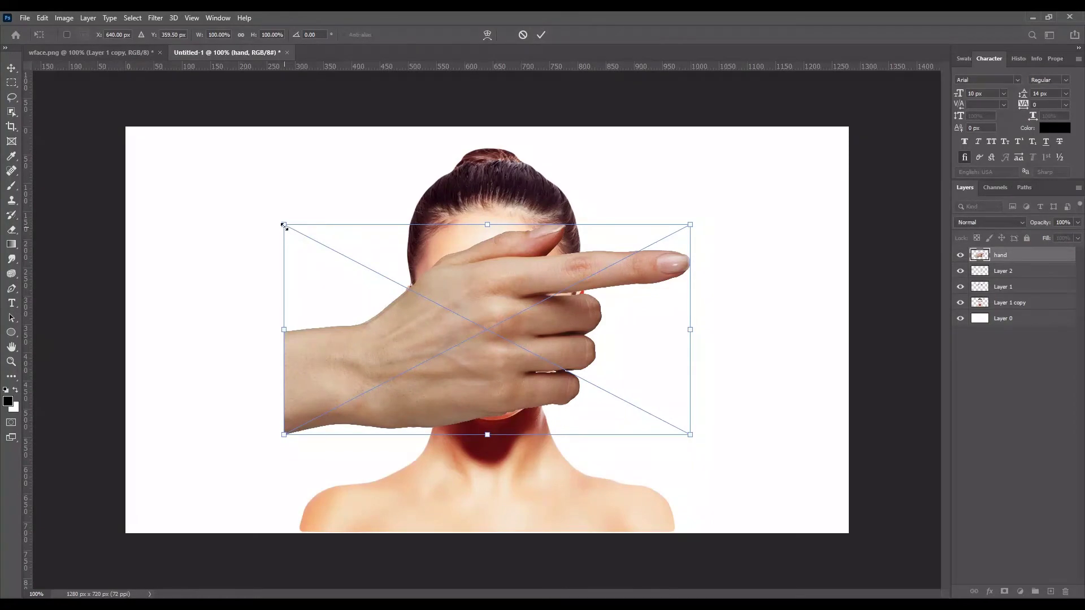
mouse_move(284, 226)
left_mouse_down()
mouse_move(297, 248)
mouse_move(352, 247)
left_mouse_up()
left_click_drag(448, 368, 234, 412)
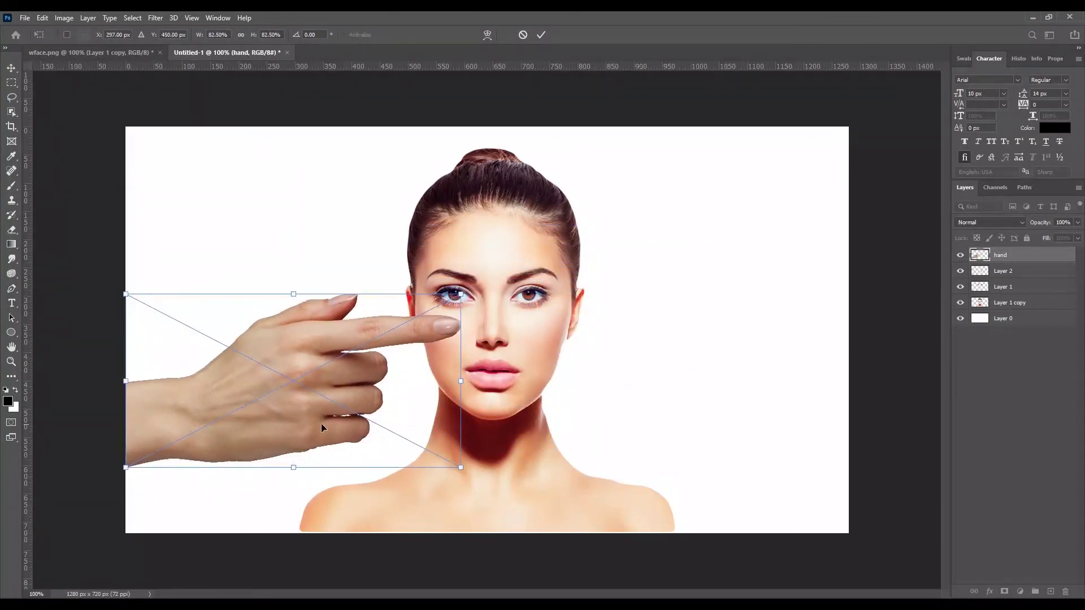
left_click_drag(462, 468, 403, 467)
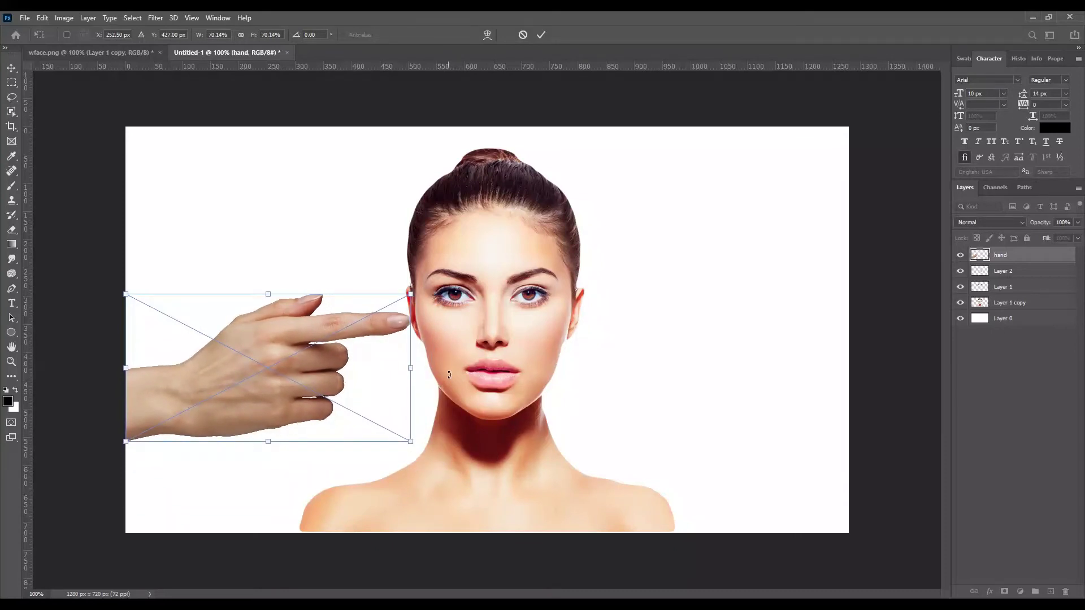
key("Return")
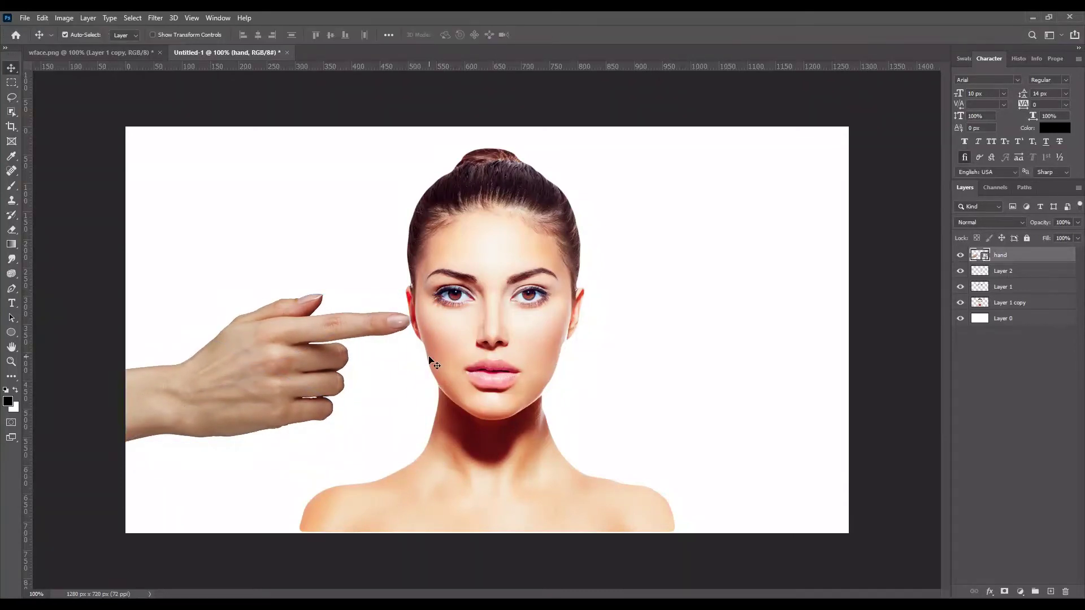
Shift the Layer 2 nose strip right with three Shift+Right nudges.
left_click(436, 338)
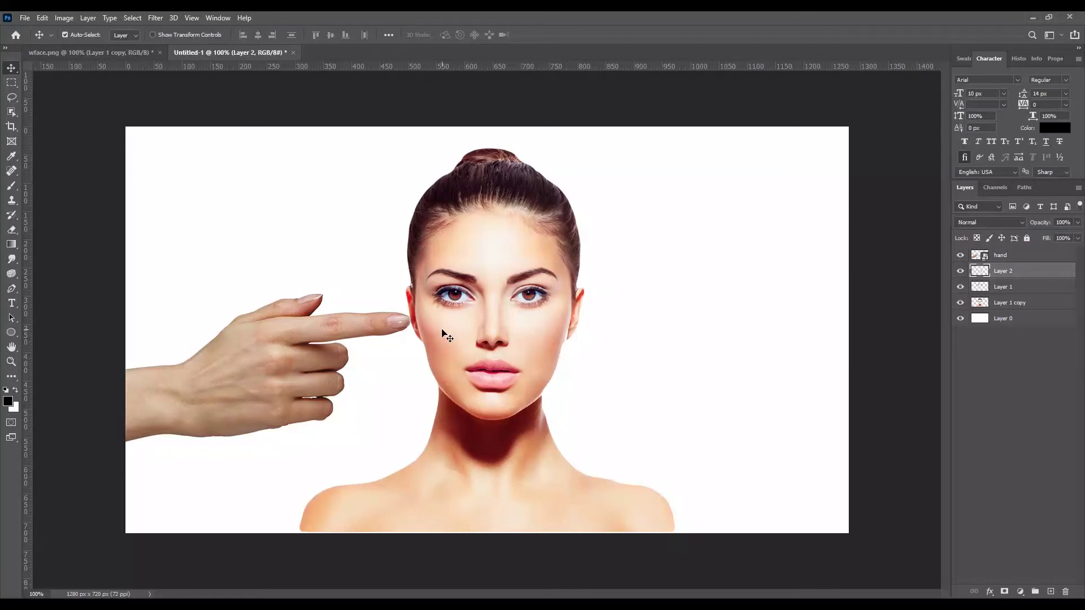
key("shift+Right")
key("shift+Right")
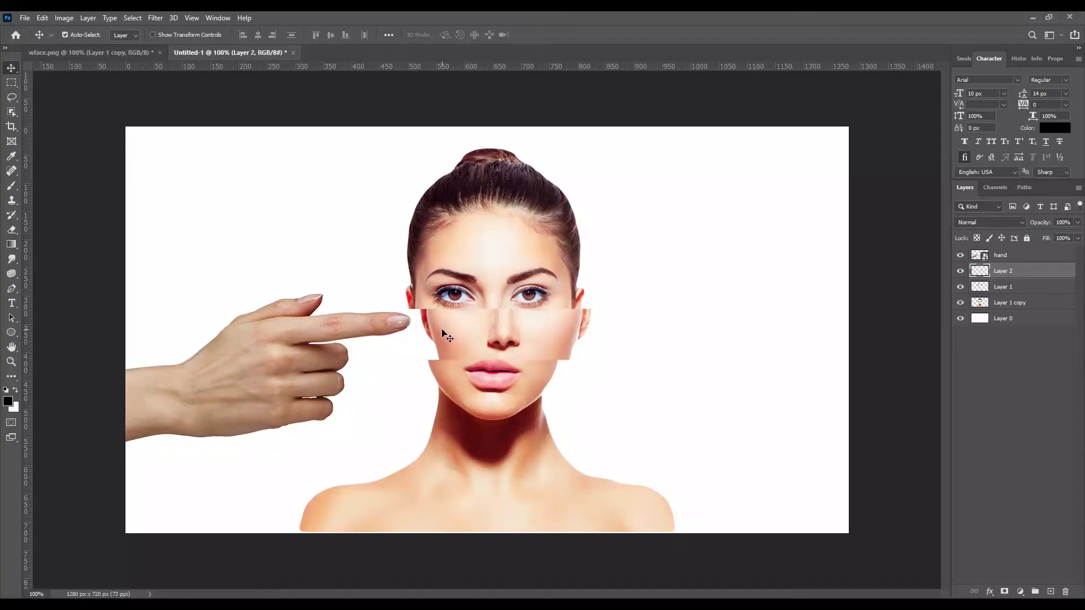
key("shift+Right")
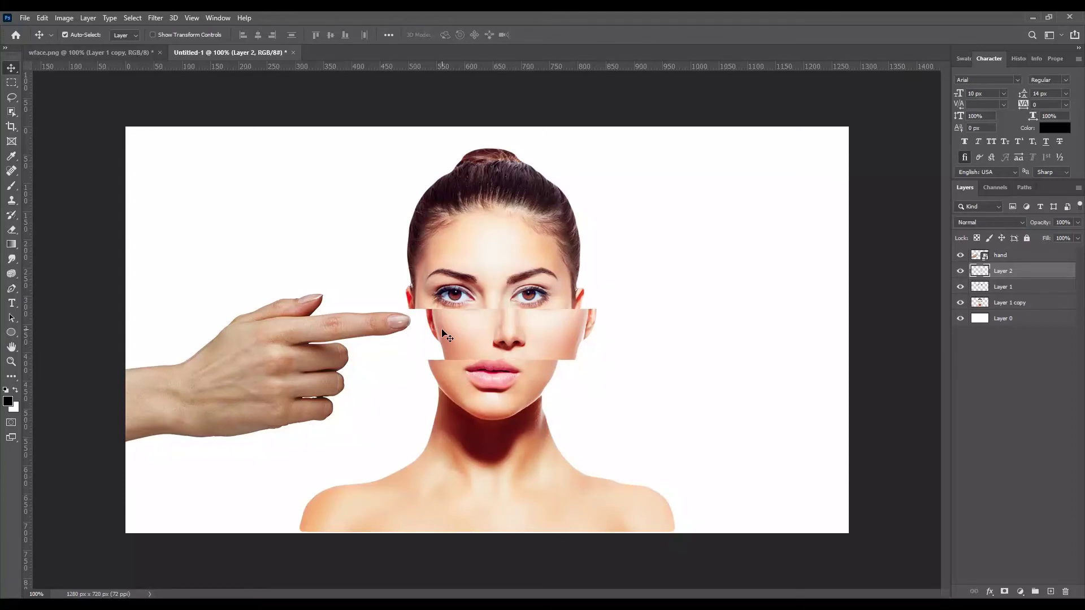
key("shift+Right")
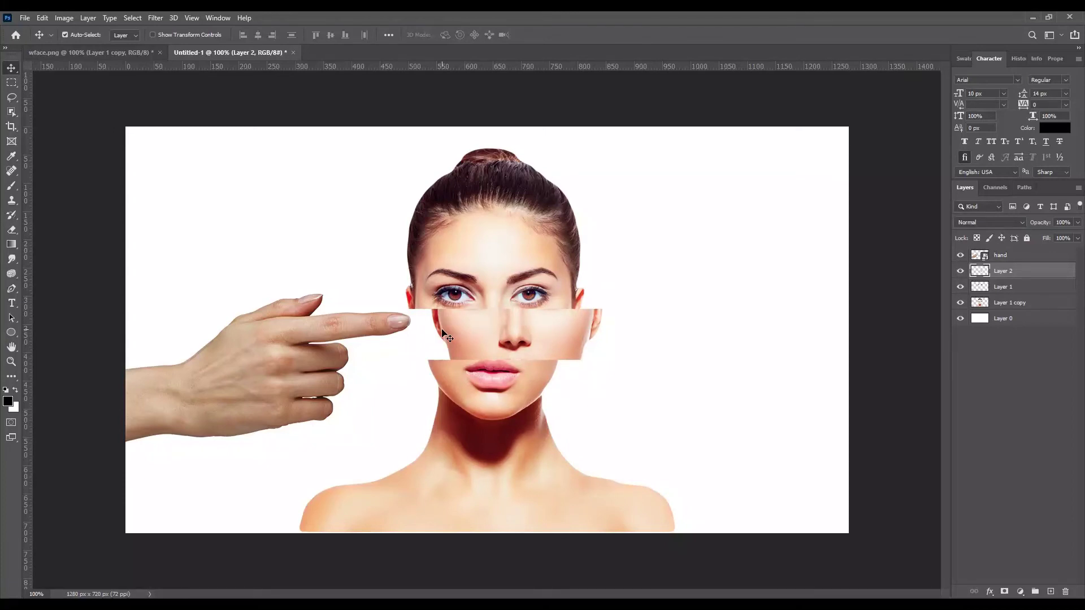
Shift the Layer 1 forehead strip left with three Shift+Left nudges.
left_click(492, 239)
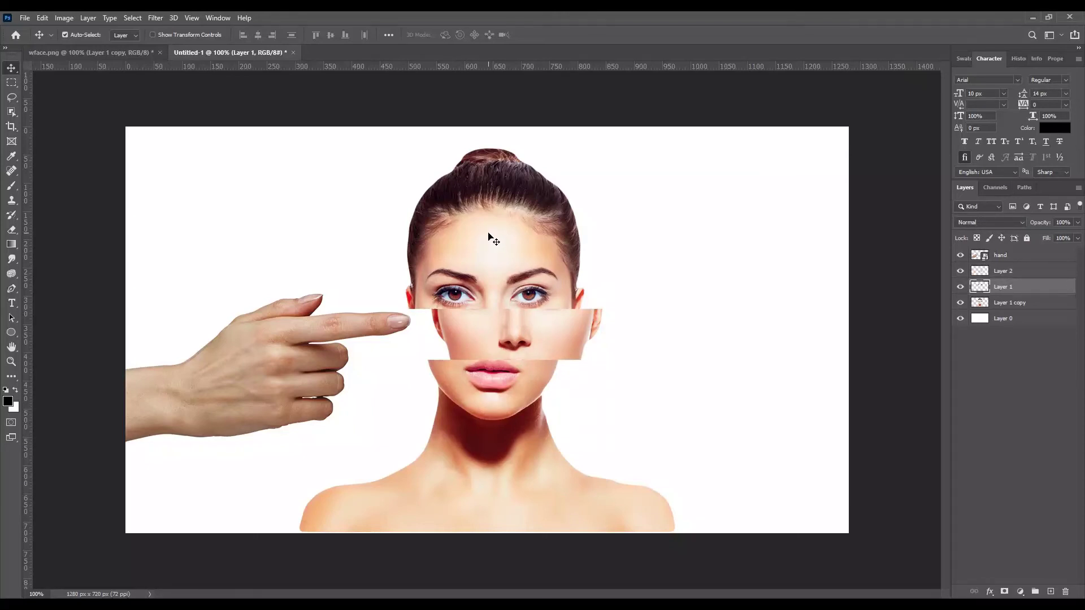
key("shift+Left")
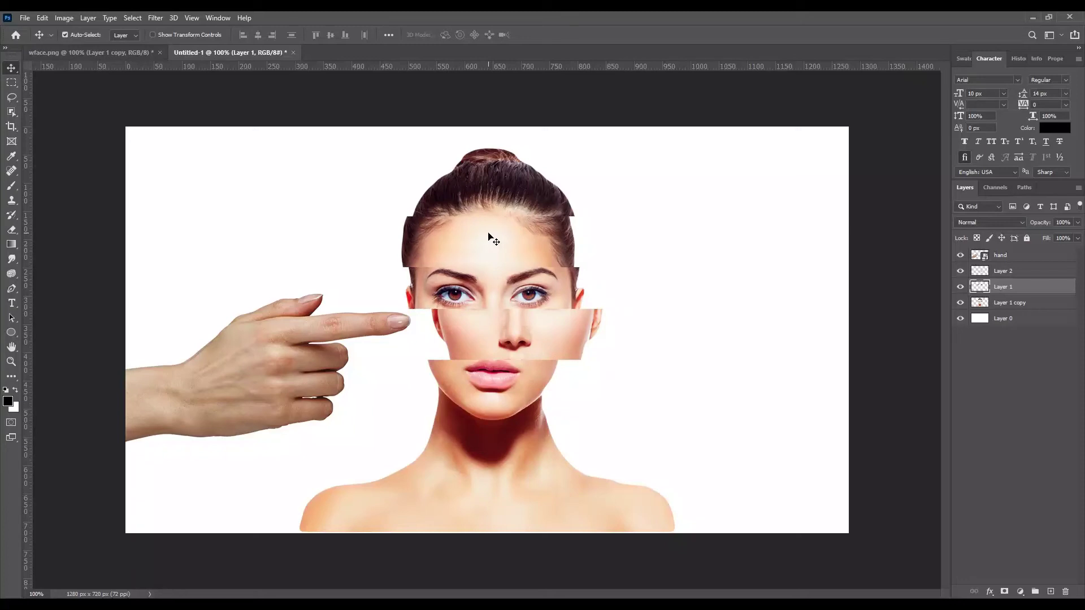
key("shift+Left")
key("shift+Left")
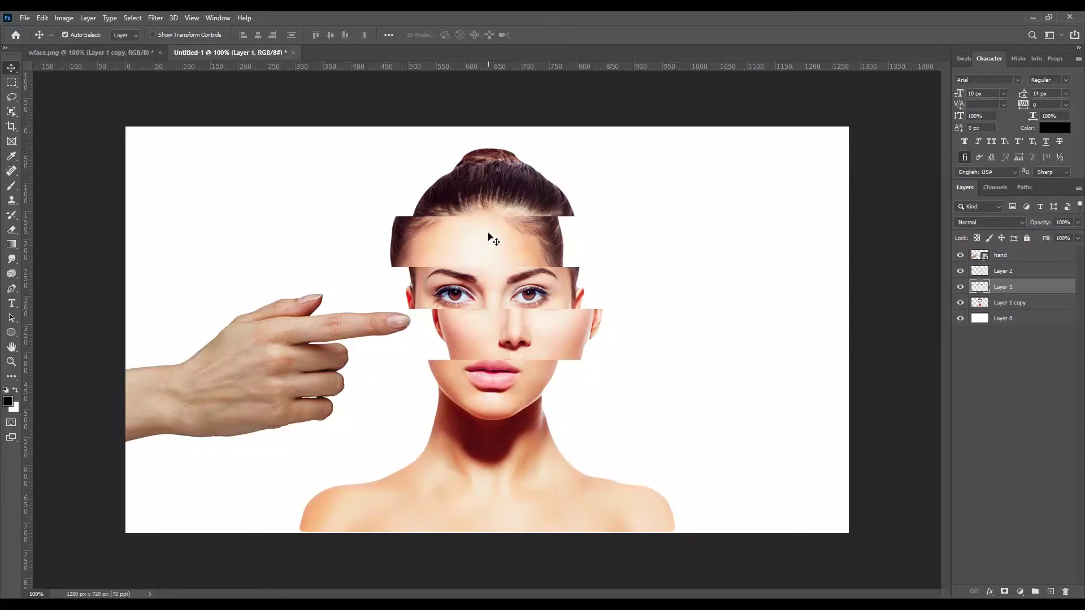
key("shift+Left")
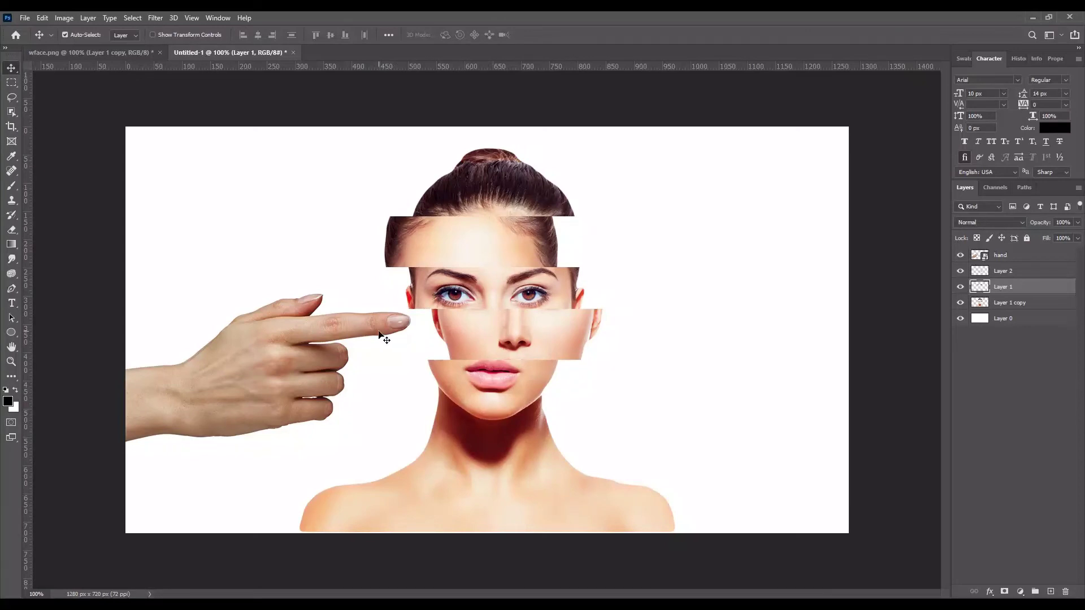
Nudge the hand, duplicate its layer, and drag the copy to the upper right.
left_click(288, 352)
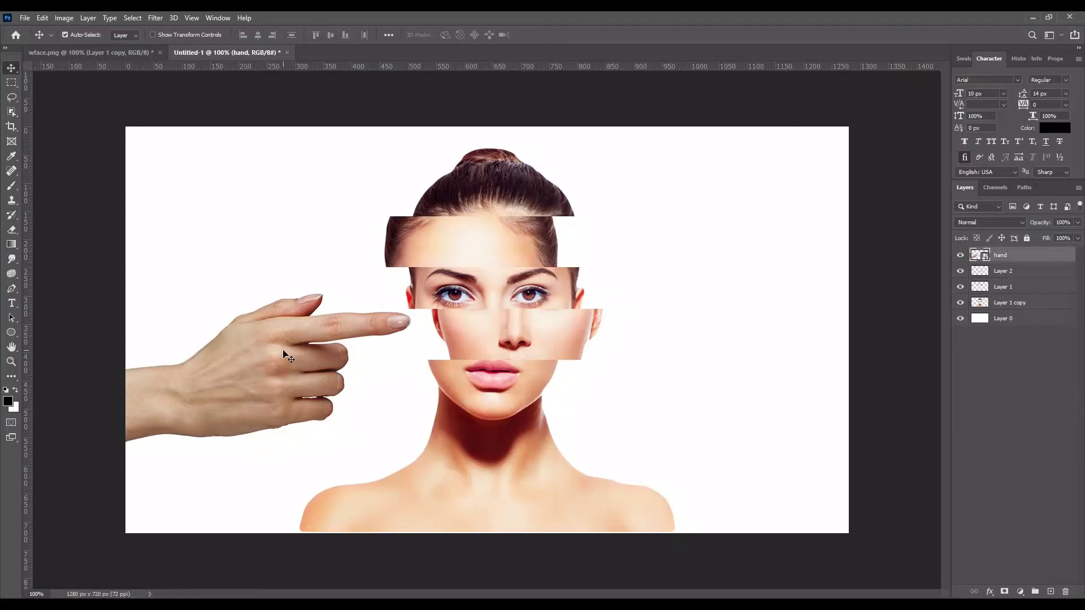
key("shift+Down")
key("shift+Down")
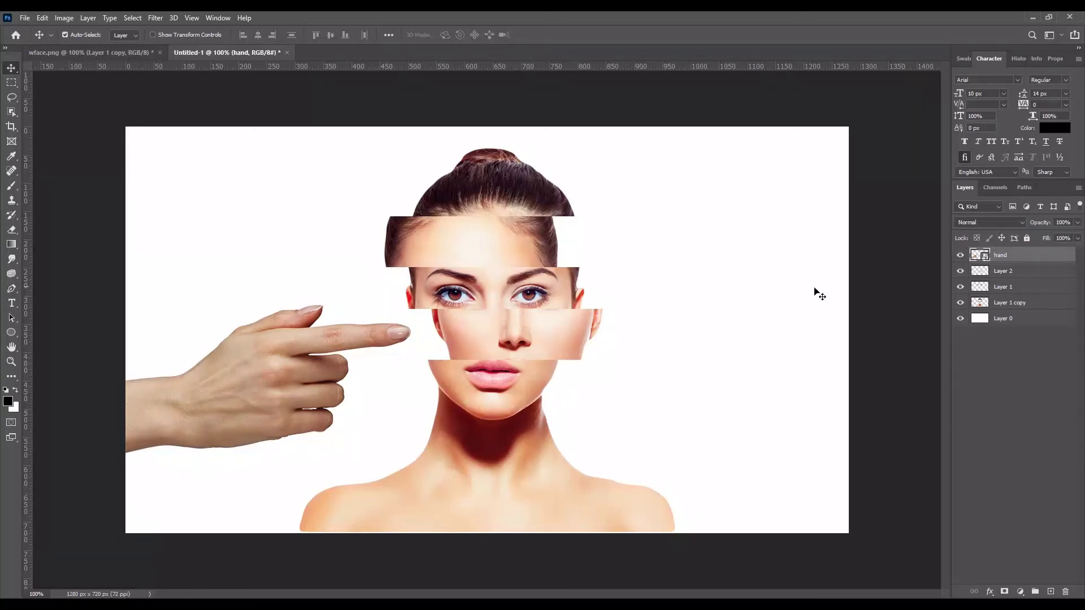
right_click(1029, 256)
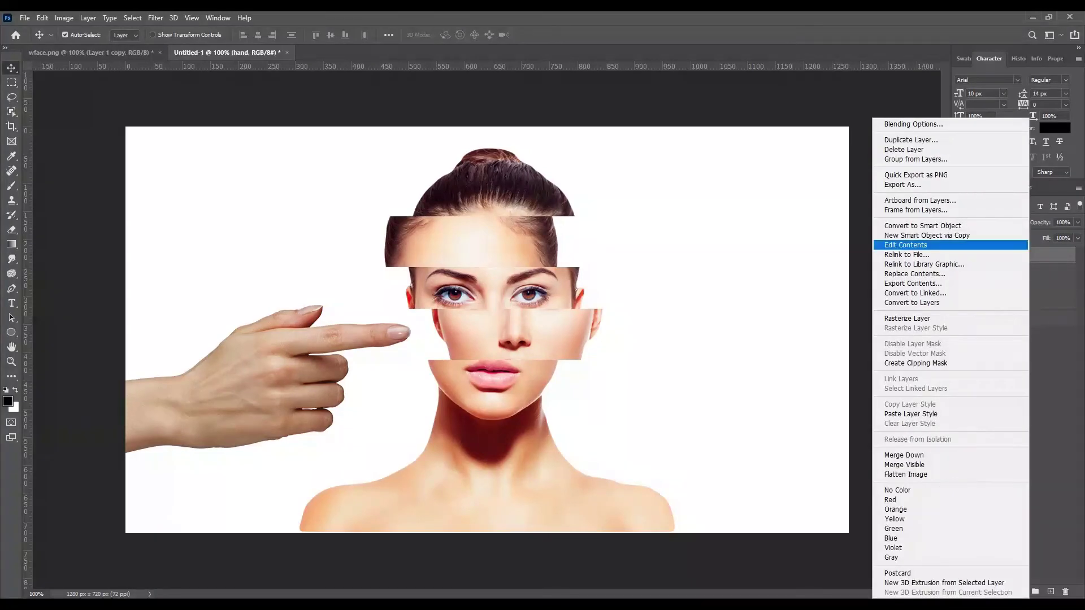
left_click(909, 139)
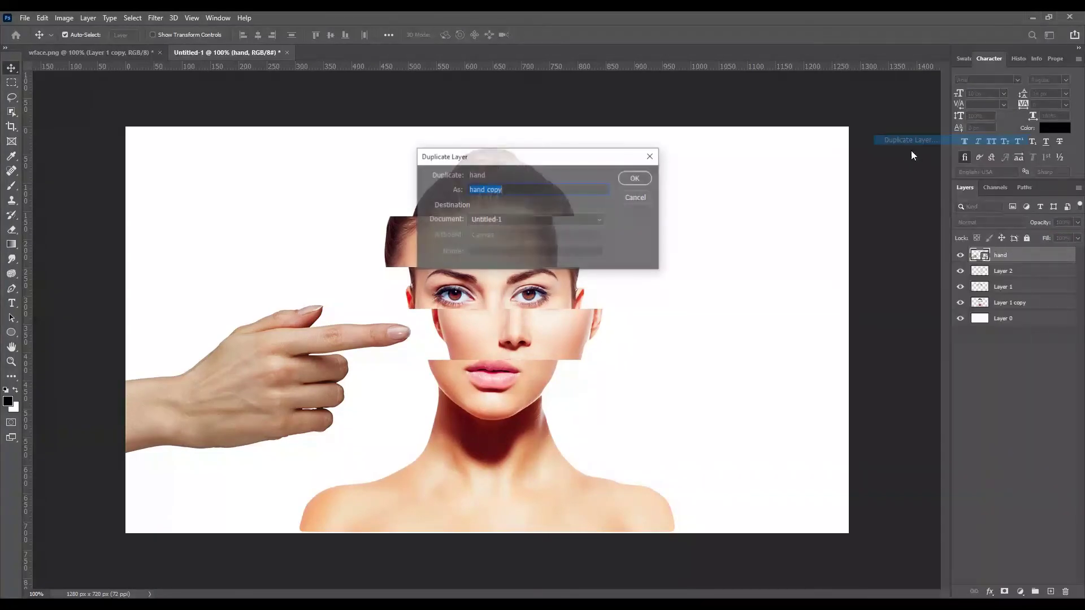
left_click(634, 176)
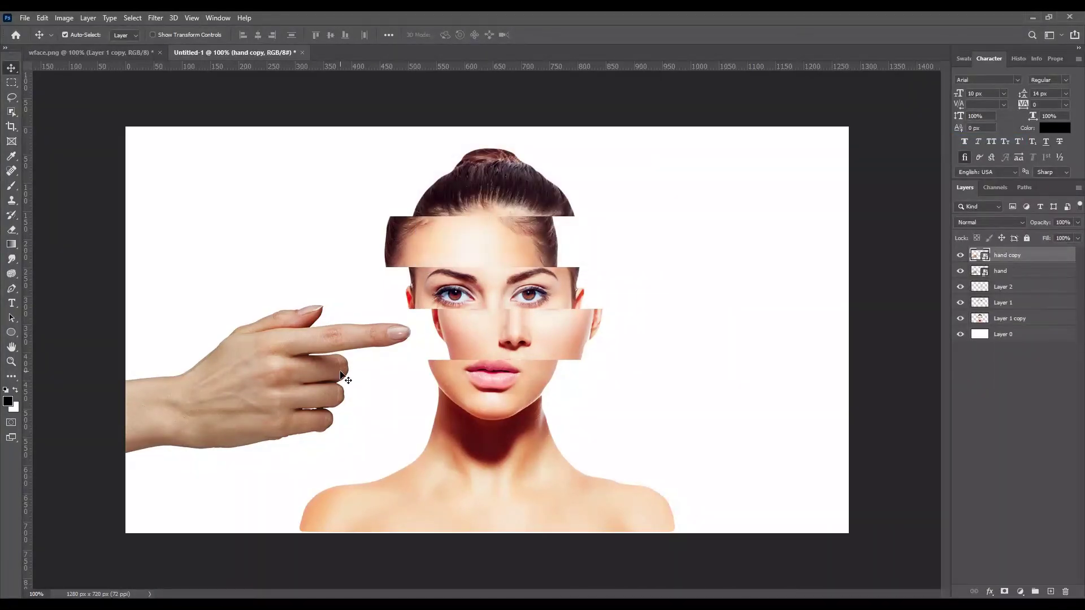
left_click_drag(255, 377, 665, 227)
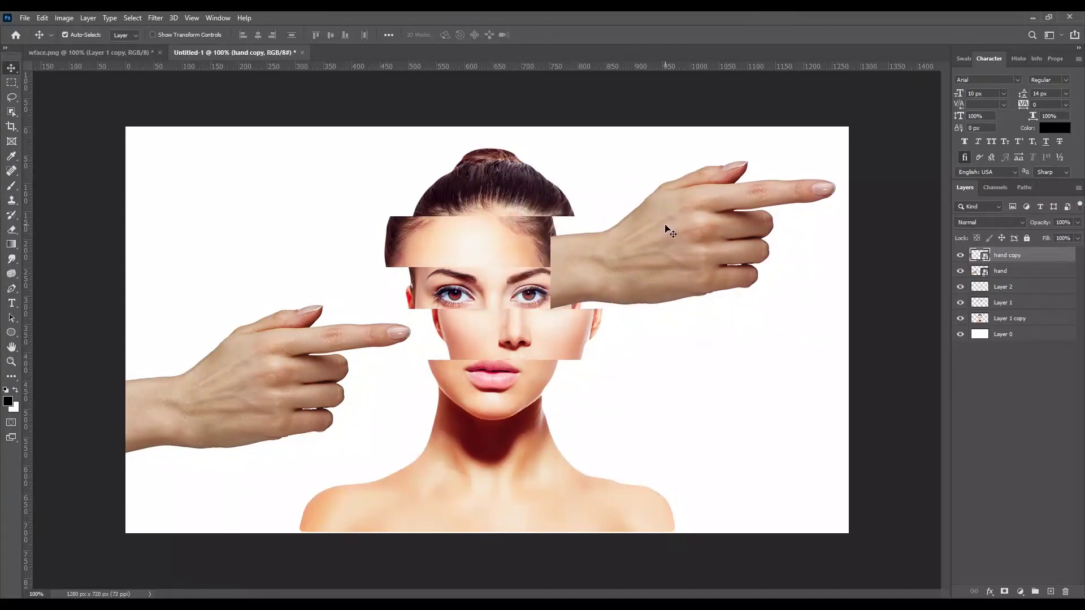
key("ctrl+t")
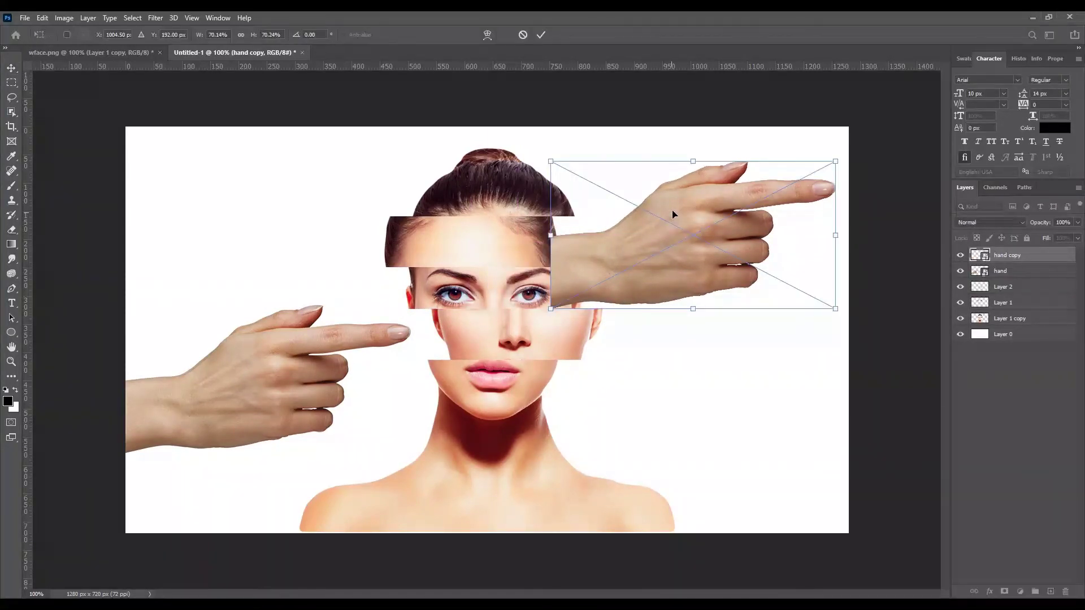
Flip the hand copy horizontally using the transform context menu.
right_click(679, 204)
left_click(712, 379)
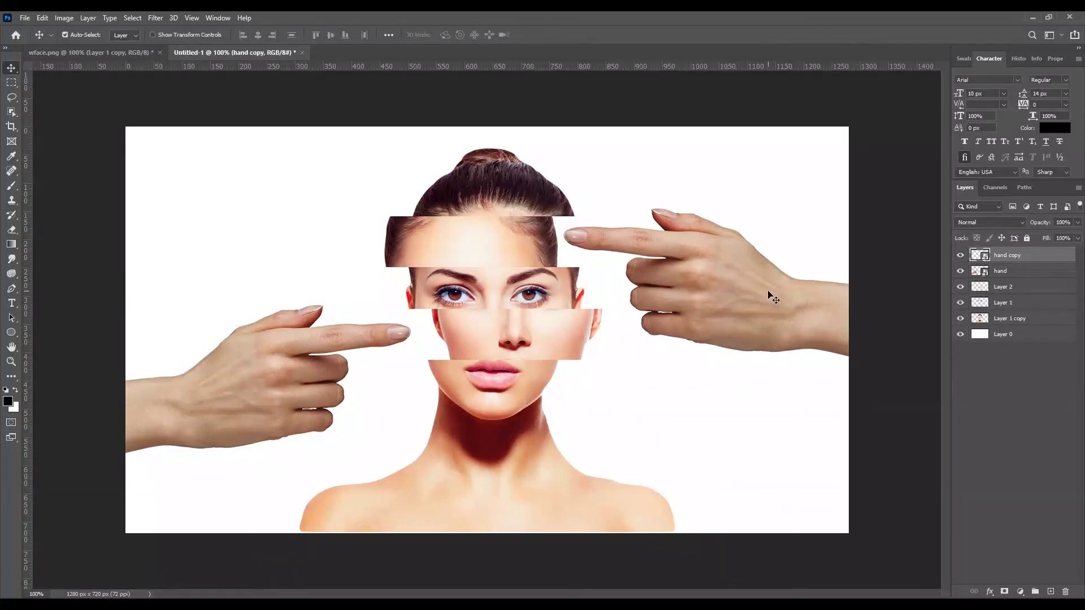
Select both hand layers, the strips, the portrait and the white background, and group them with Ctrl+G.
left_click(1033, 317, "shift")
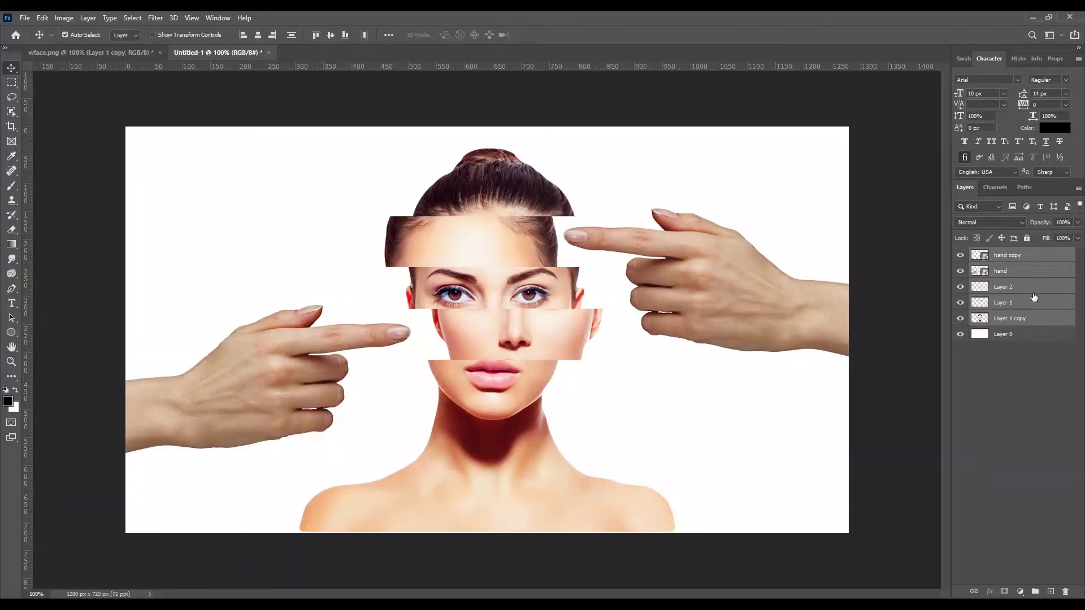
left_click(1024, 257)
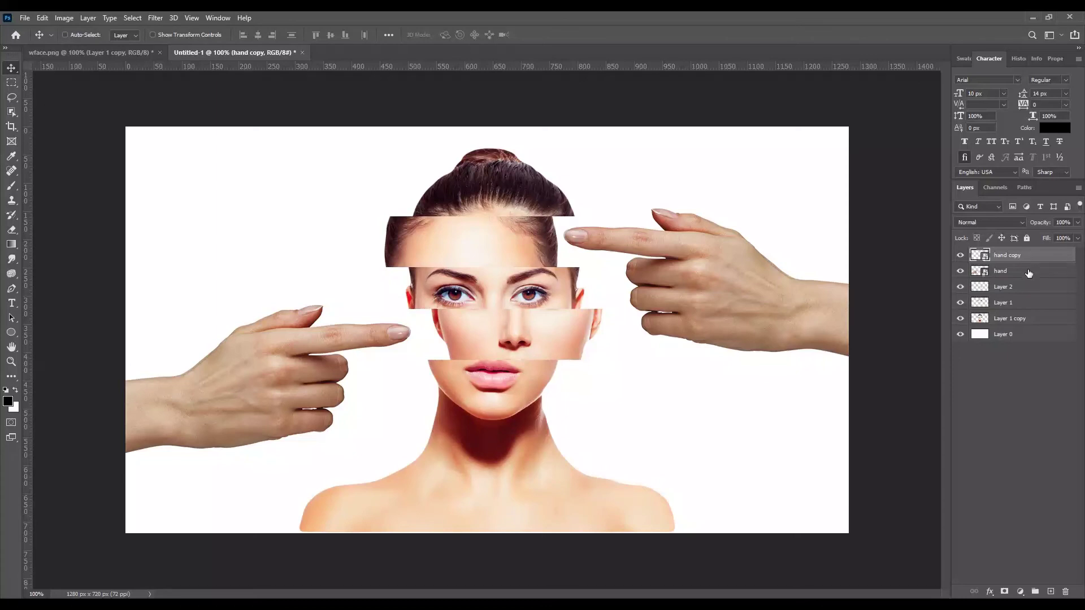
left_click(1027, 271, "ctrl")
left_click(1025, 304, "ctrl")
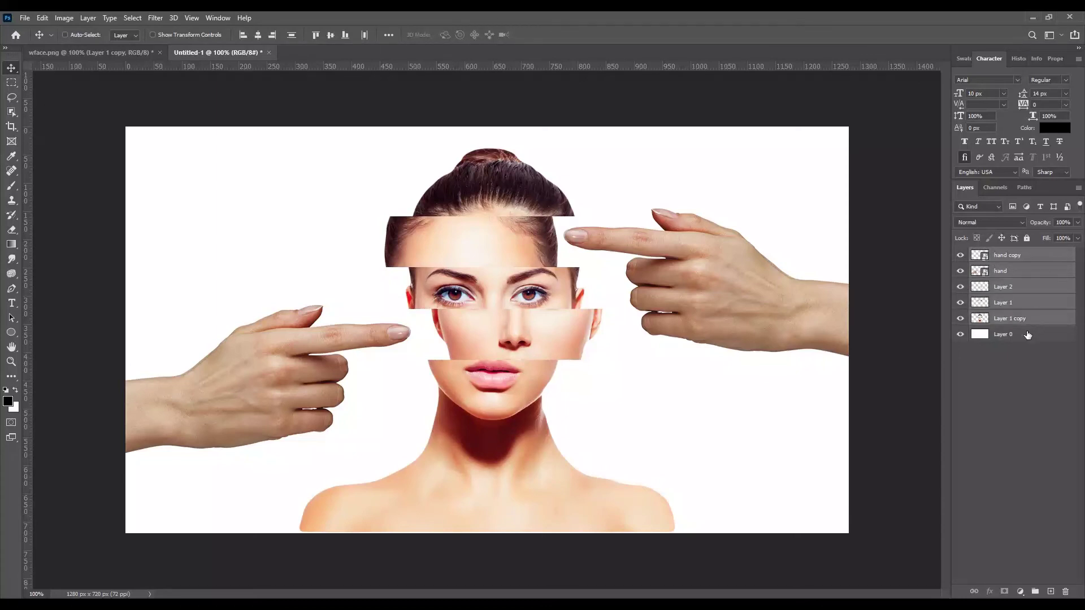
left_click(1028, 322, "ctrl")
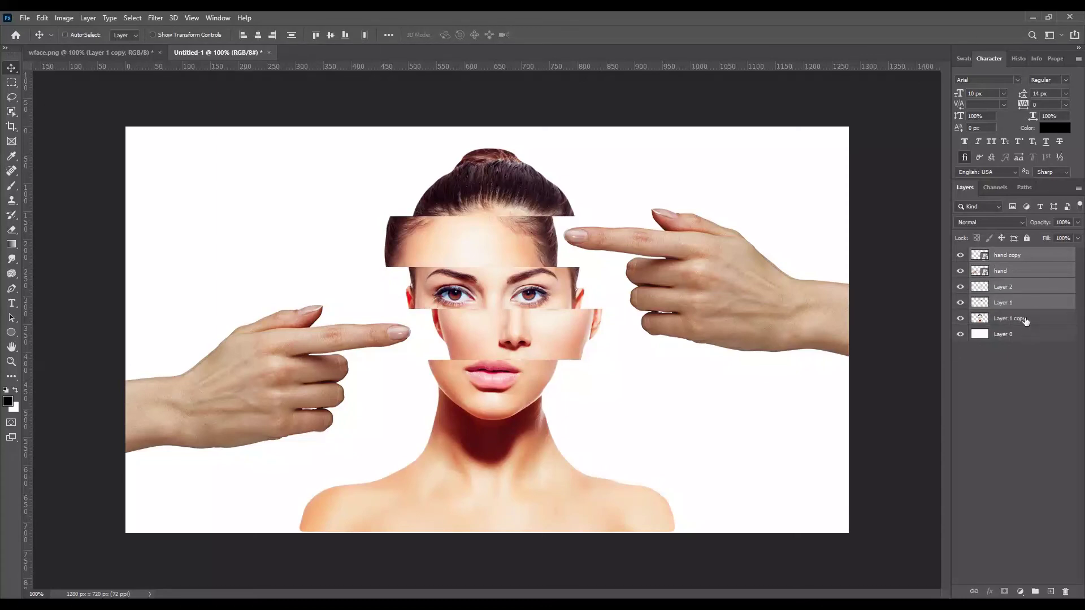
left_click(1029, 320, "ctrl")
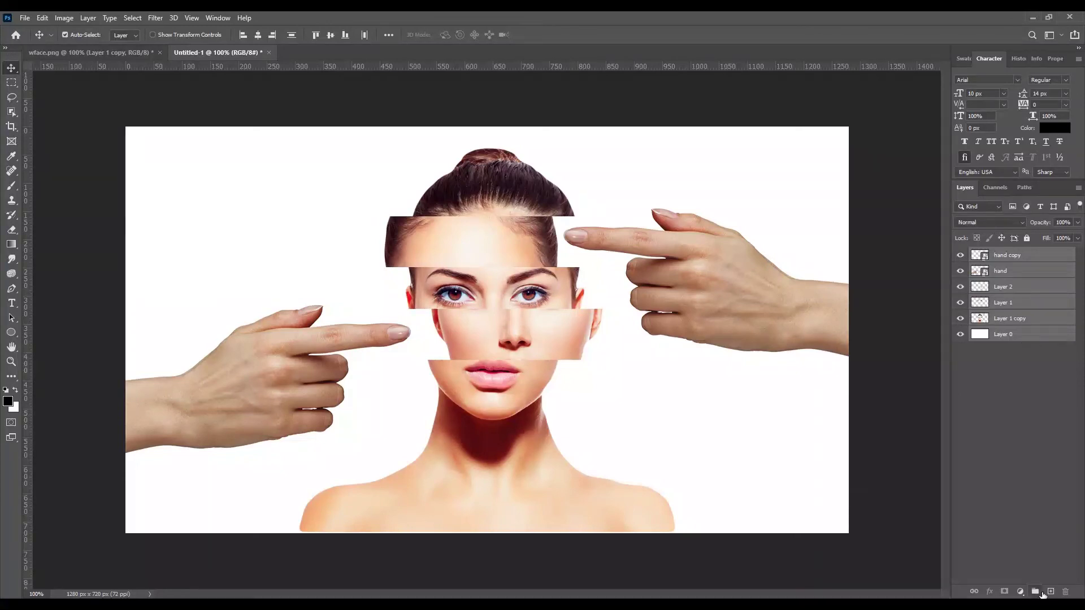
key("ctrl+g")
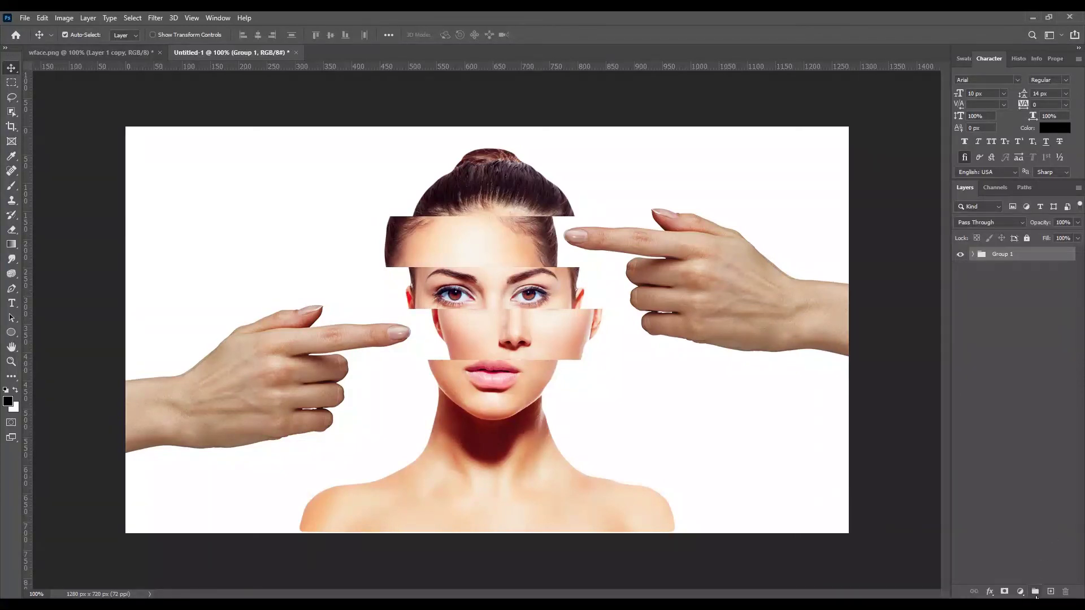